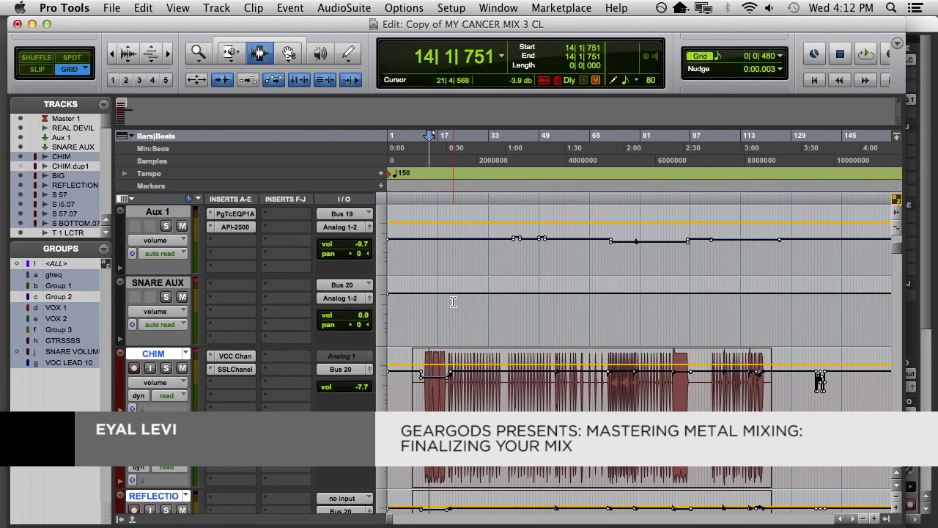
Step: Make CHIM the only selected track and place the start point at 12|3|480
{"action": "scroll", "coordinate": [445, 311], "scroll_direction": "down", "scroll_amount": 3}
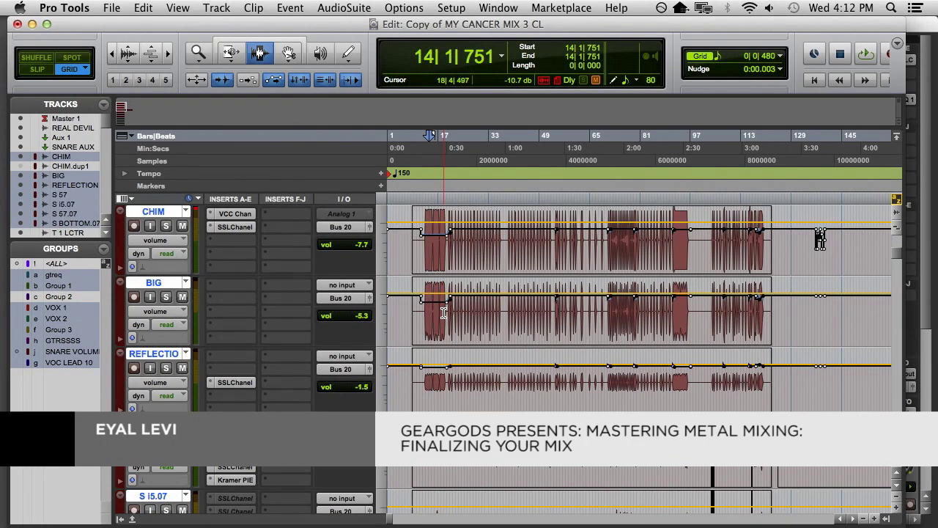
{"action": "scroll", "coordinate": [444, 313], "scroll_direction": "down", "scroll_amount": 1}
{"action": "scroll", "coordinate": [443, 313], "scroll_direction": "up", "scroll_amount": 1}
{"action": "scroll", "coordinate": [444, 313], "scroll_direction": "up", "scroll_amount": 1}
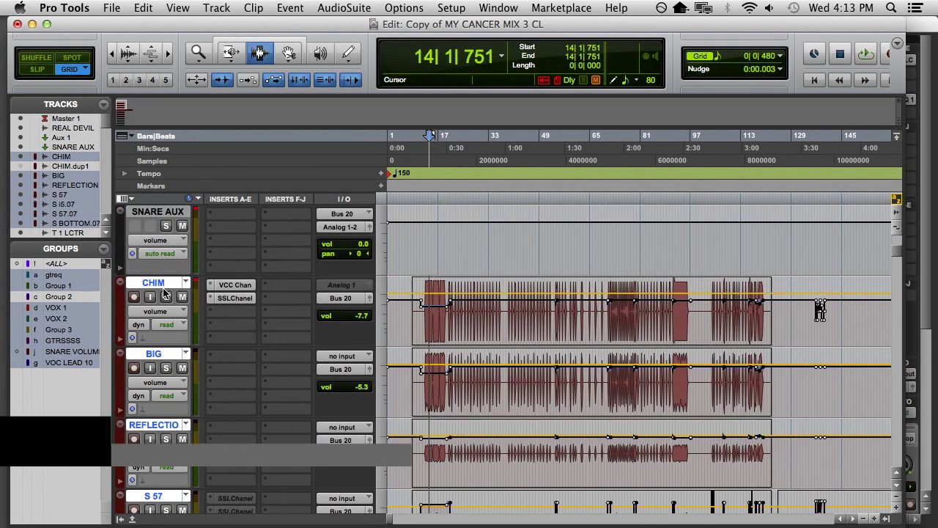
{"action": "left_click", "coordinate": [153, 283], "text": "super"}
{"action": "left_click", "coordinate": [157, 283]}
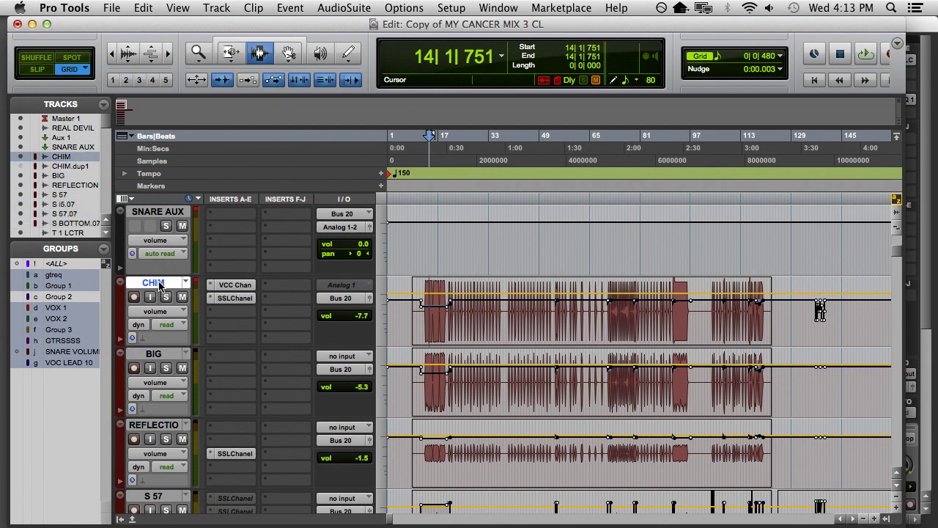
{"action": "left_click", "coordinate": [423, 288]}
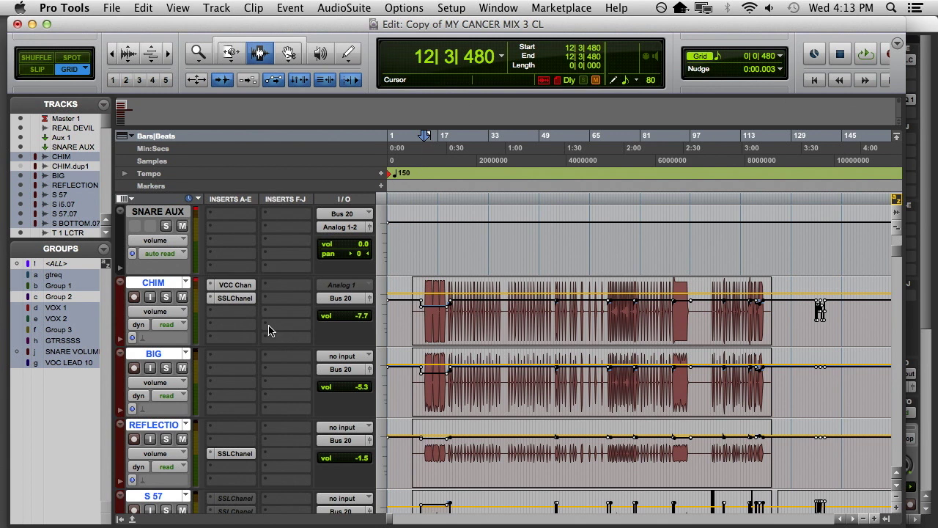
Step: Suspend the mix groups, audition the snare, and trim the SNARE AUX volume down slightly
{"action": "key", "text": "super+shift+g"}
{"action": "key", "text": "space"}
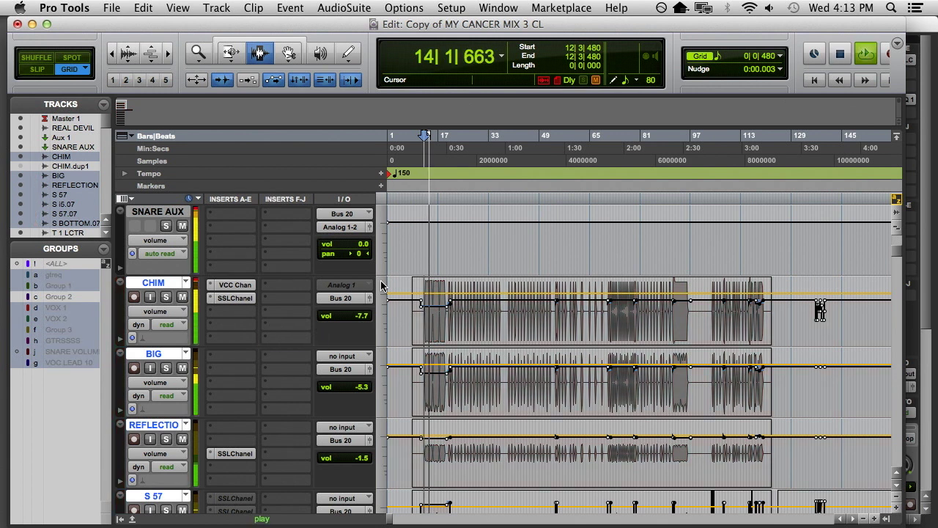
{"action": "key", "text": "space"}
{"action": "scroll", "coordinate": [471, 276], "scroll_direction": "up", "scroll_amount": 2}
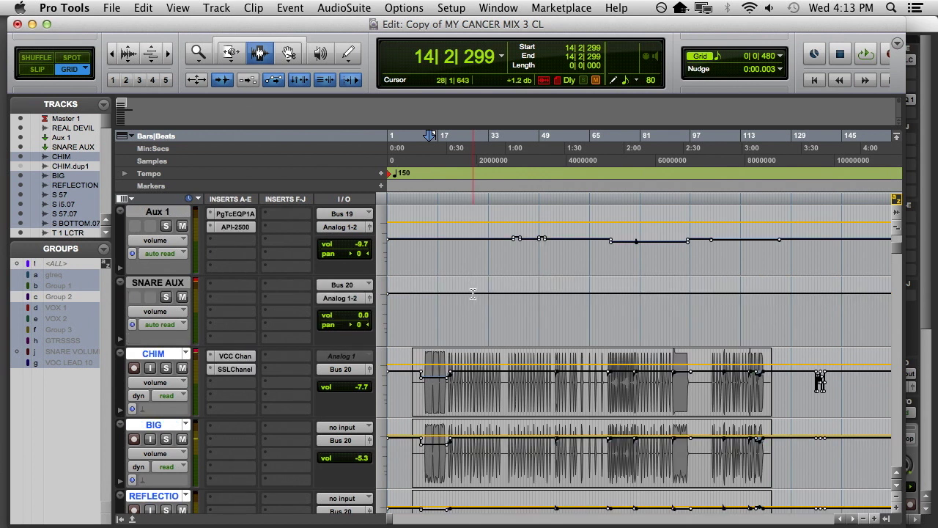
{"action": "key", "text": "F6"}
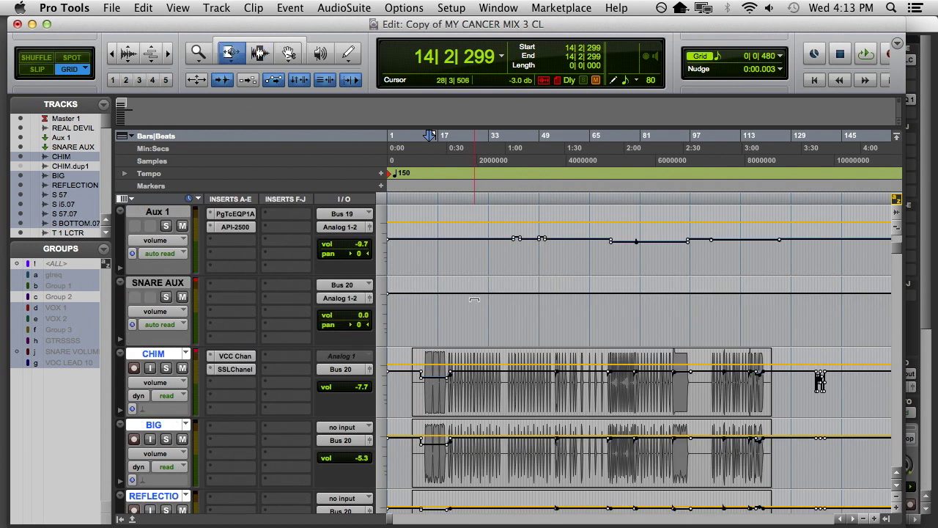
{"action": "left_click", "coordinate": [474, 300]}
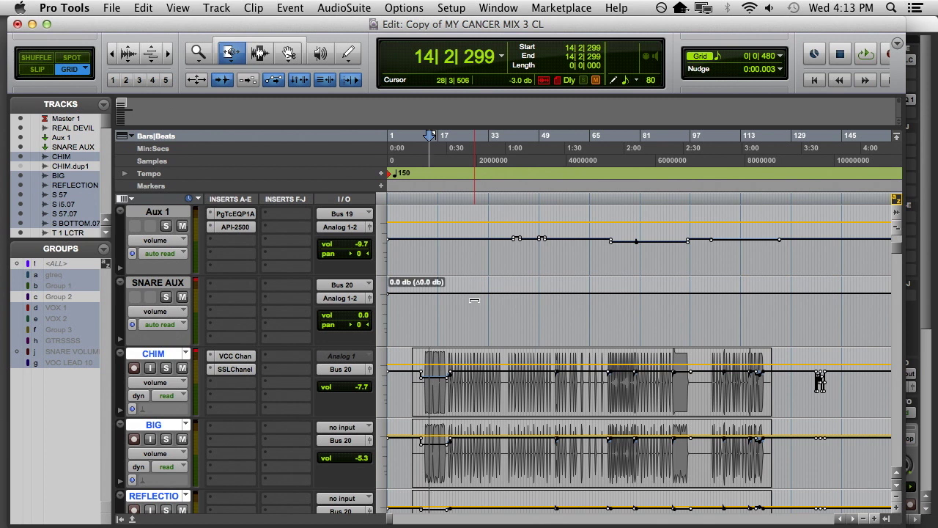
{"action": "left_click_drag", "start_coordinate": [475, 301], "coordinate": [471, 325]}
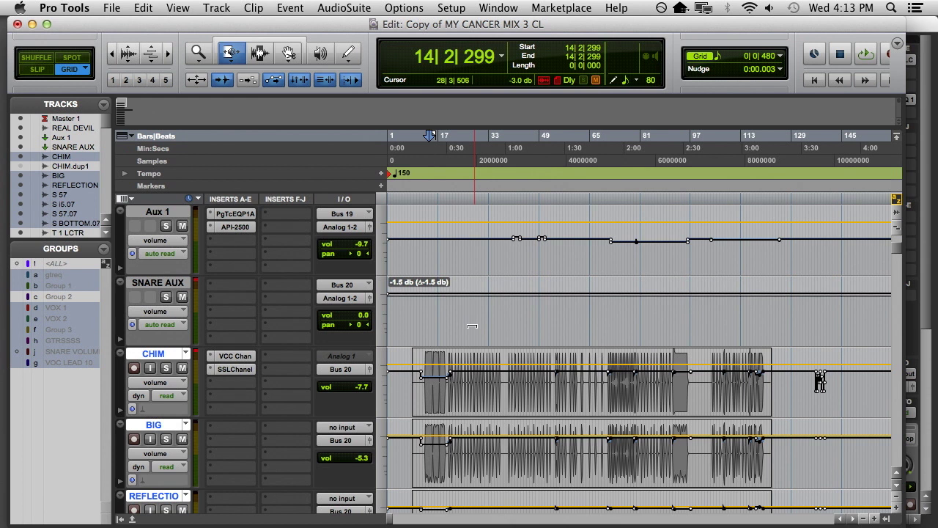
Step: Listen back and trim the SNARE AUX volume further down to -2.0 dB
{"action": "key", "text": "space"}
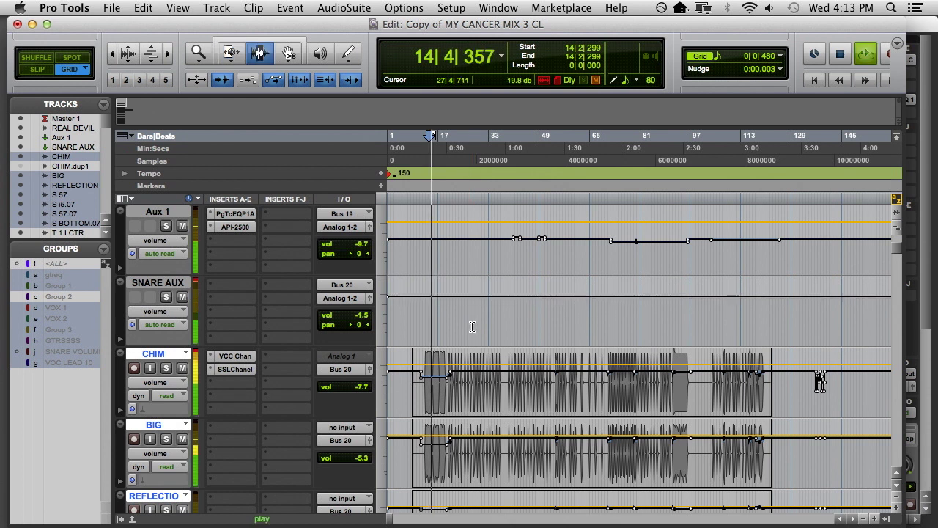
{"action": "key", "text": "F6"}
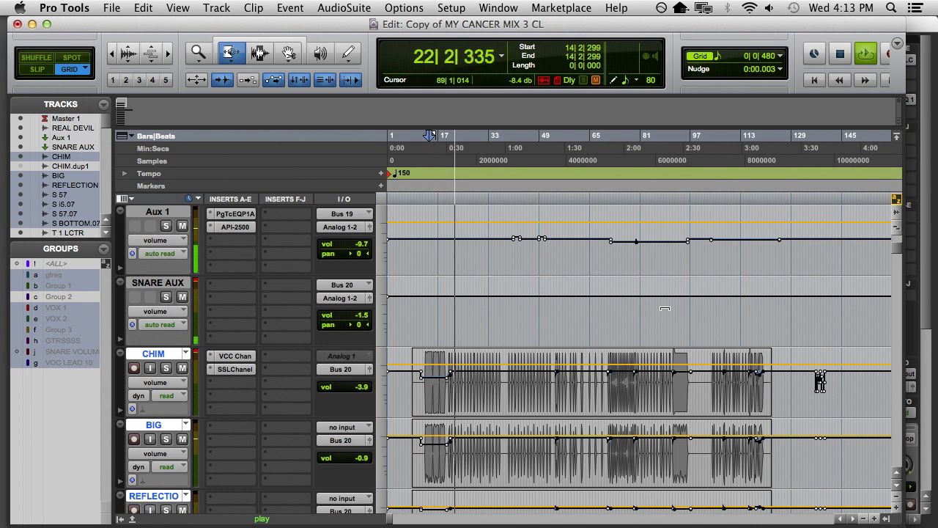
{"action": "key", "text": "space"}
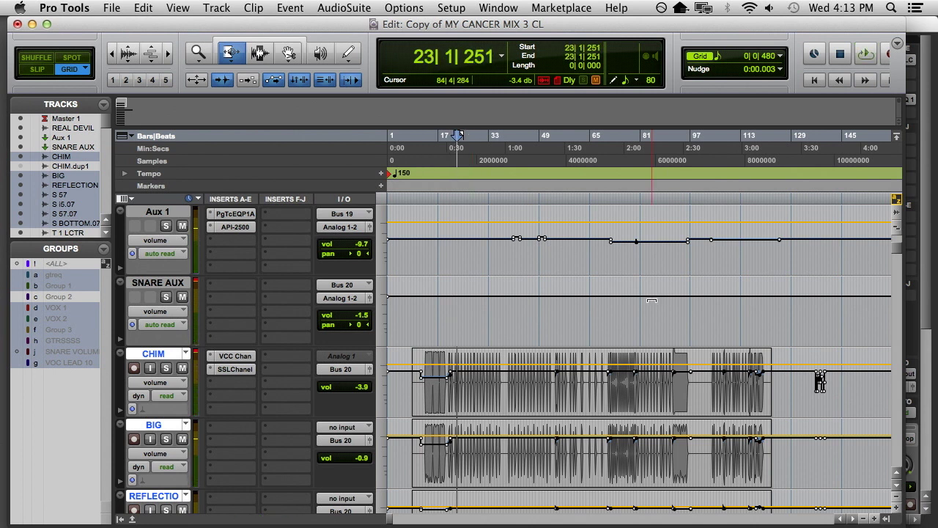
{"action": "left_click_drag", "start_coordinate": [652, 302], "coordinate": [654, 311]}
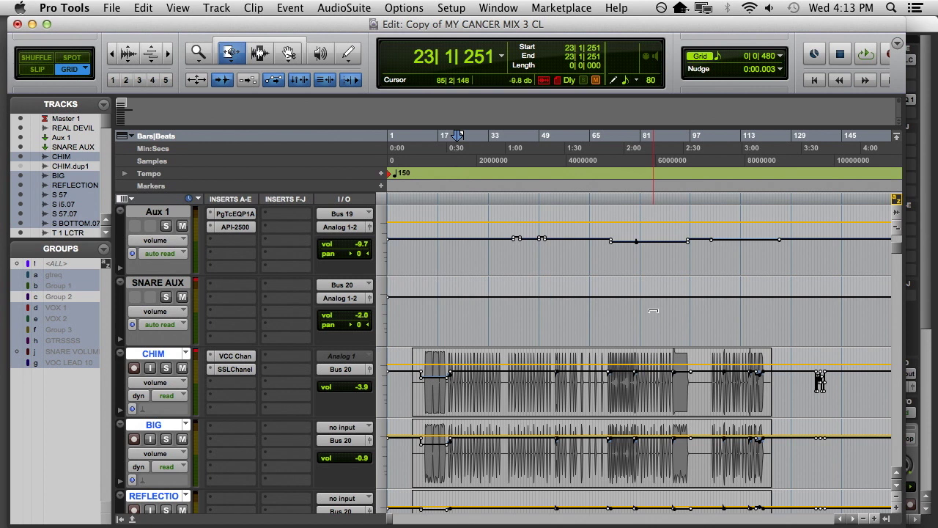
{"action": "key", "text": "F6"}
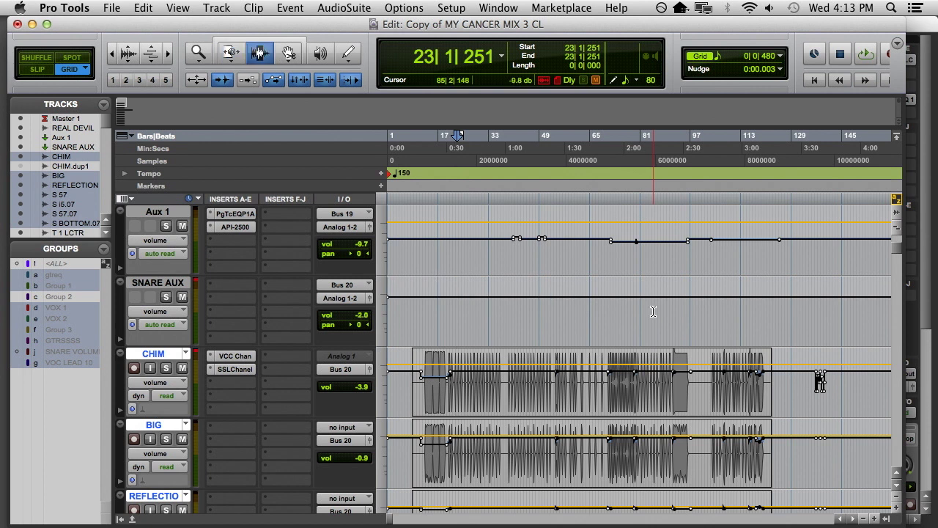
{"action": "left_click", "coordinate": [411, 309]}
Step: Place the start point at 14|3|000 on SNARE AUX and play the snare section back
{"action": "left_click", "coordinate": [421, 307]}
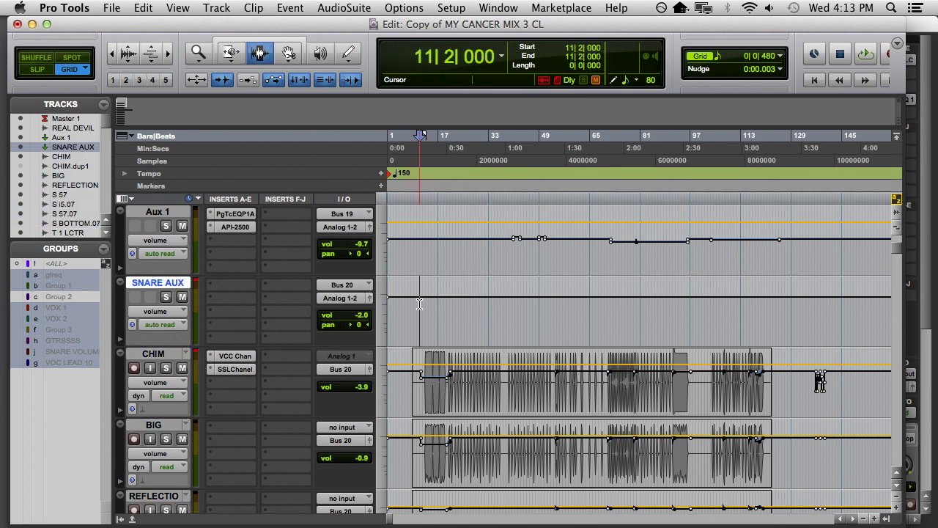
{"action": "left_click", "coordinate": [430, 305]}
{"action": "key", "text": "space"}
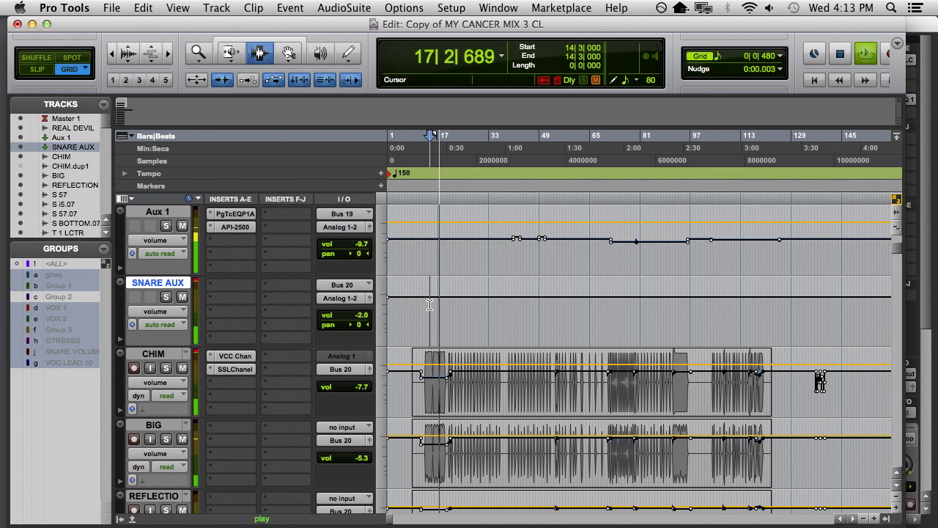
{"action": "key", "text": "space"}
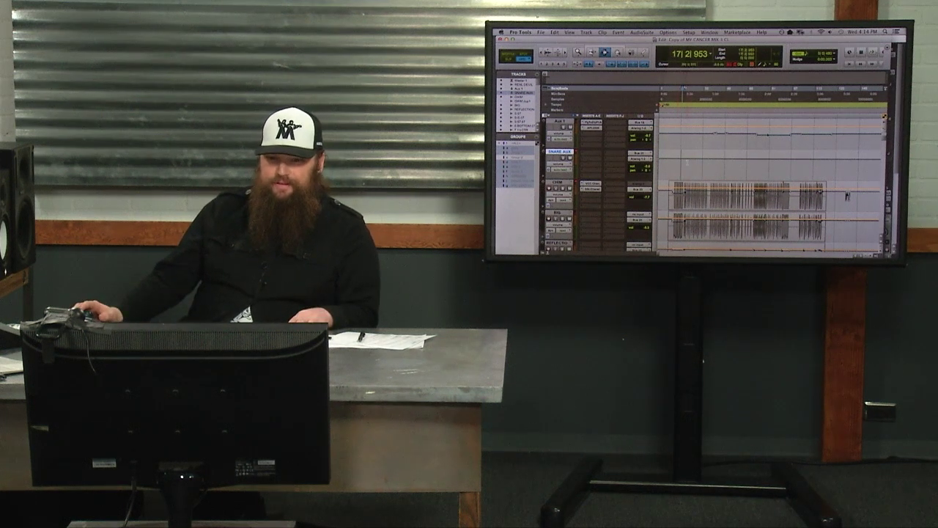
Step: Move the start point to 26|2|000 and start playback
{"action": "left_click", "coordinate": [690, 163]}
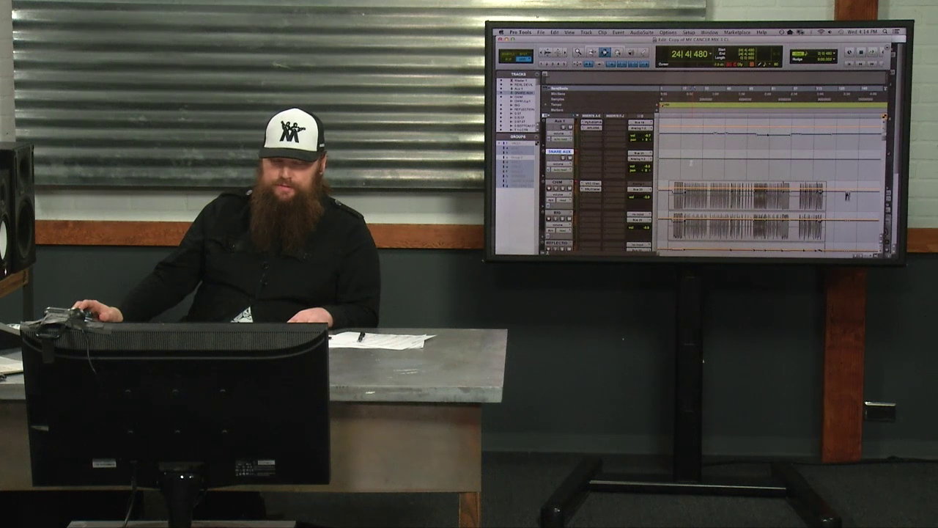
{"action": "left_click", "coordinate": [691, 158]}
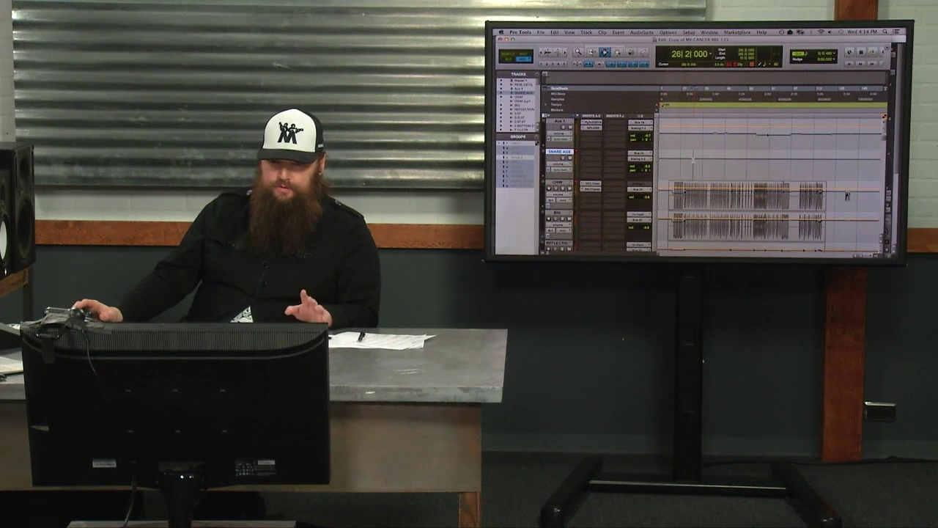
{"action": "key", "text": "space"}
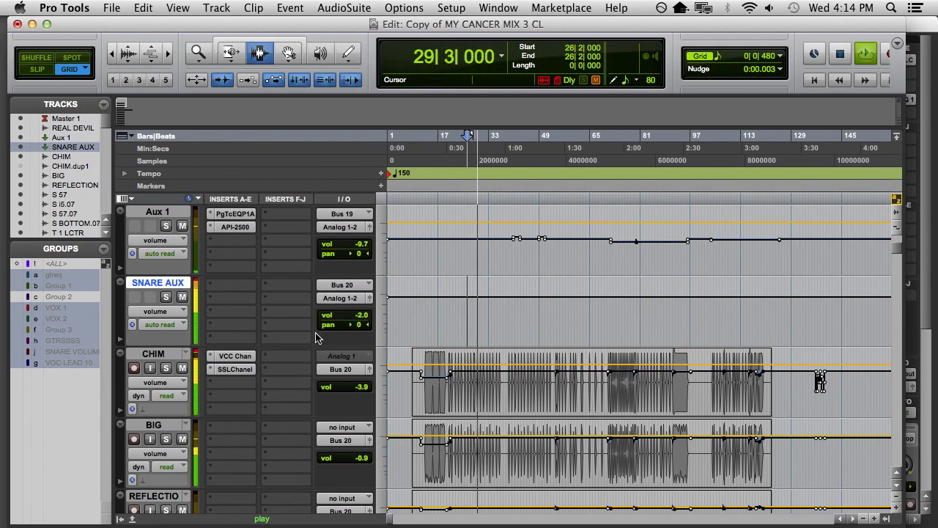
Step: Stop playback, select CHIM, and create a new audio track (Audio 4)
{"action": "key", "text": "space"}
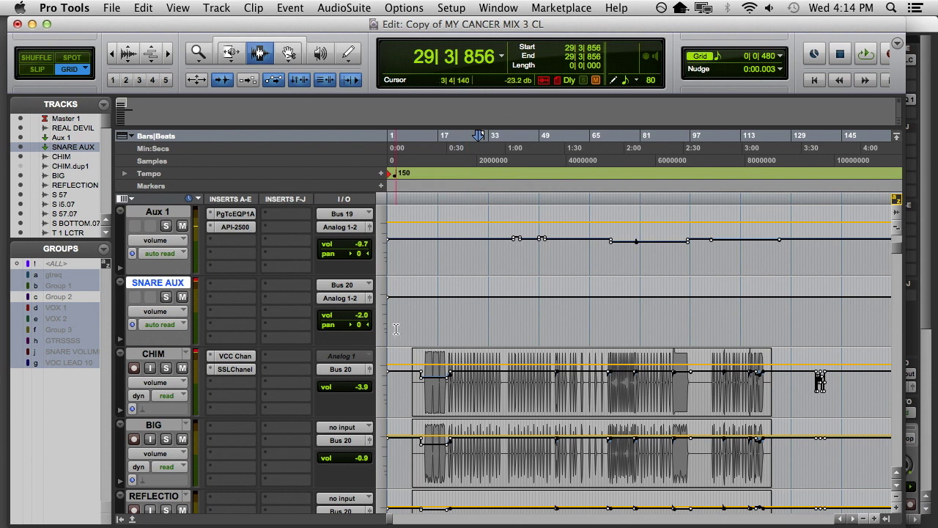
{"action": "left_click", "coordinate": [433, 320]}
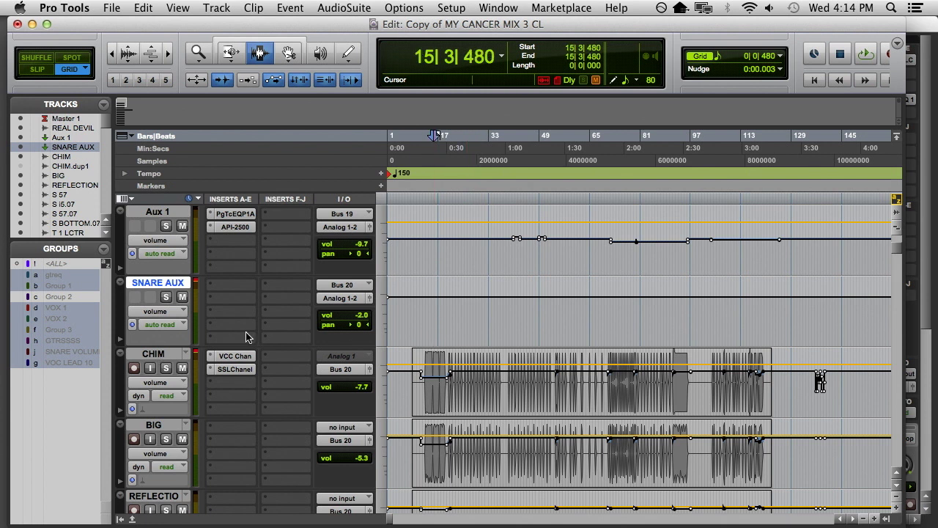
{"action": "left_click", "coordinate": [153, 355]}
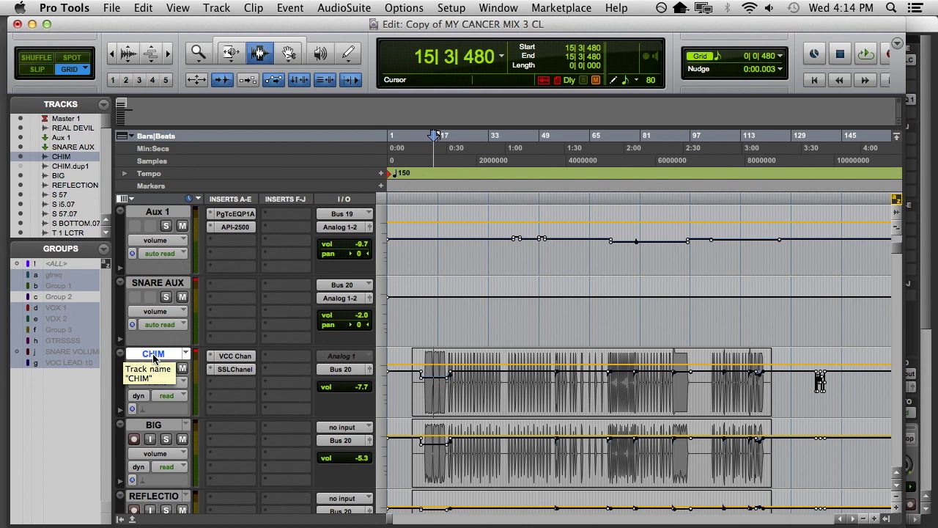
{"action": "key", "text": "super+shift+n"}
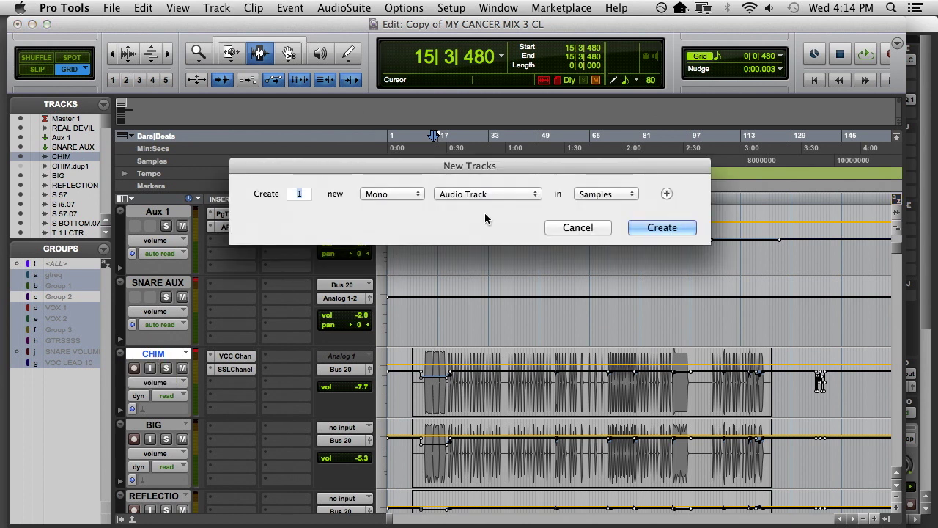
{"action": "left_click", "coordinate": [647, 228]}
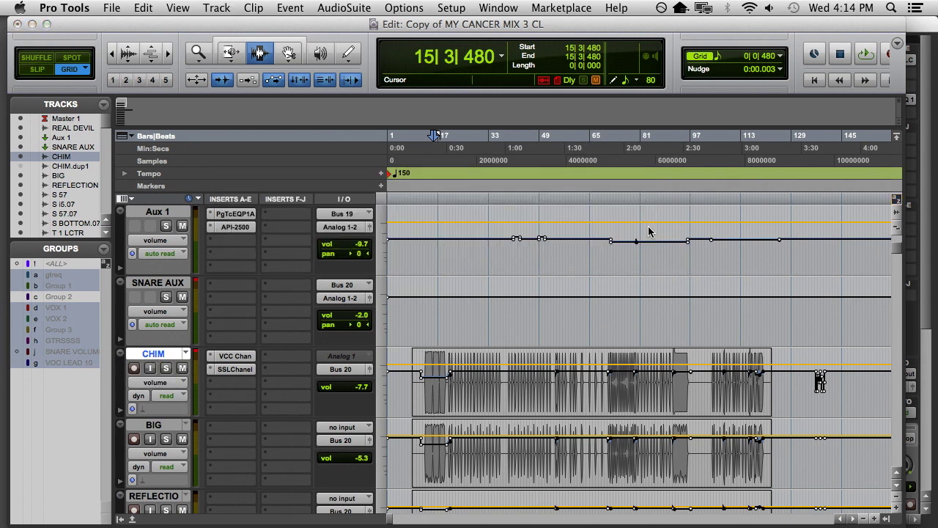
Step: Rename Audio 4 to 'PARALLEL SNR COMP' and route its output to Bus 20
{"action": "double_click", "coordinate": [156, 427]}
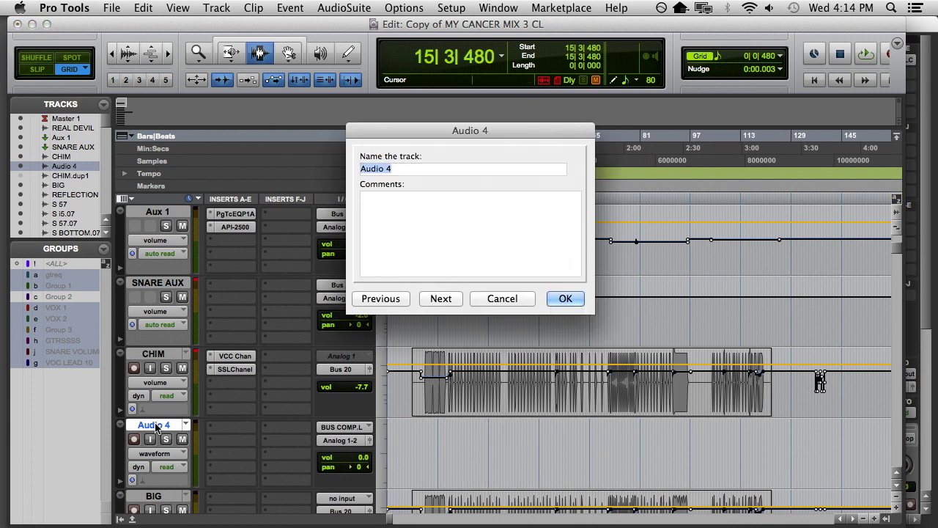
{"action": "type", "text": "PARALLEL SNR COMP"}
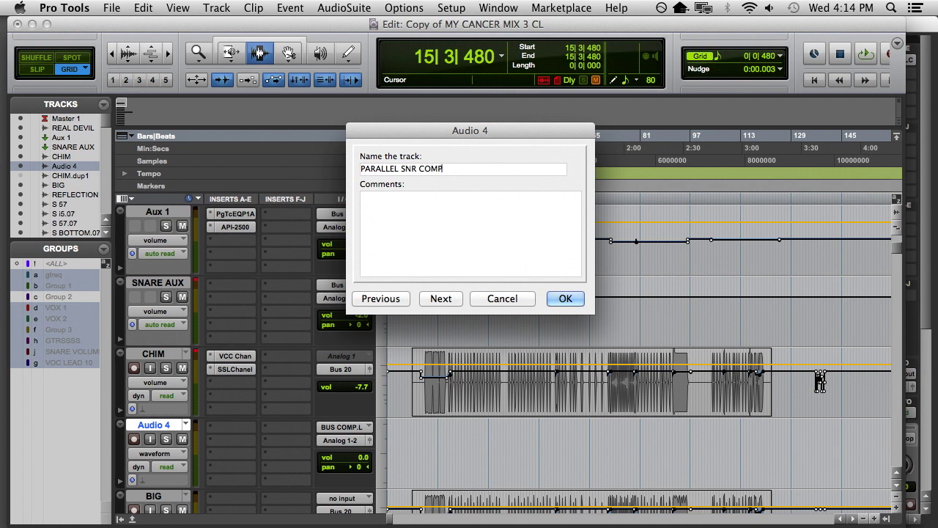
{"action": "key", "text": "Return"}
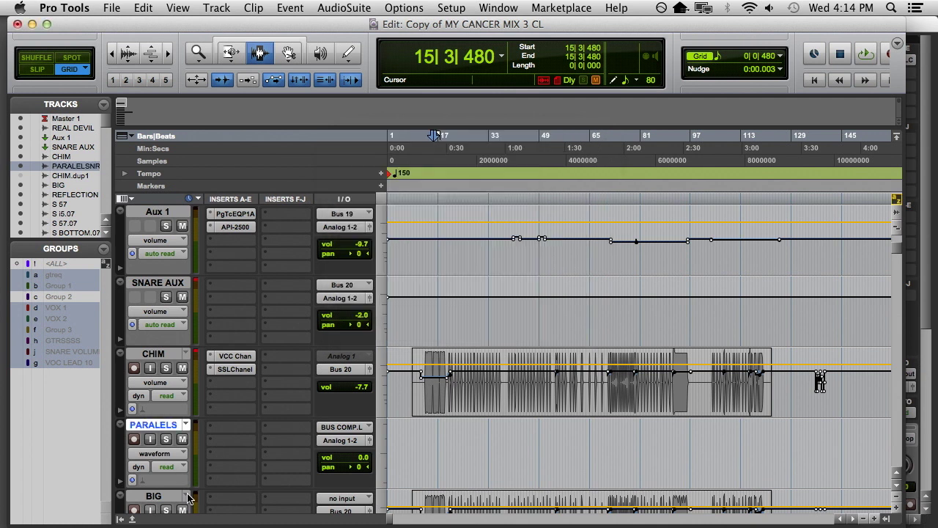
{"action": "left_click", "coordinate": [335, 440]}
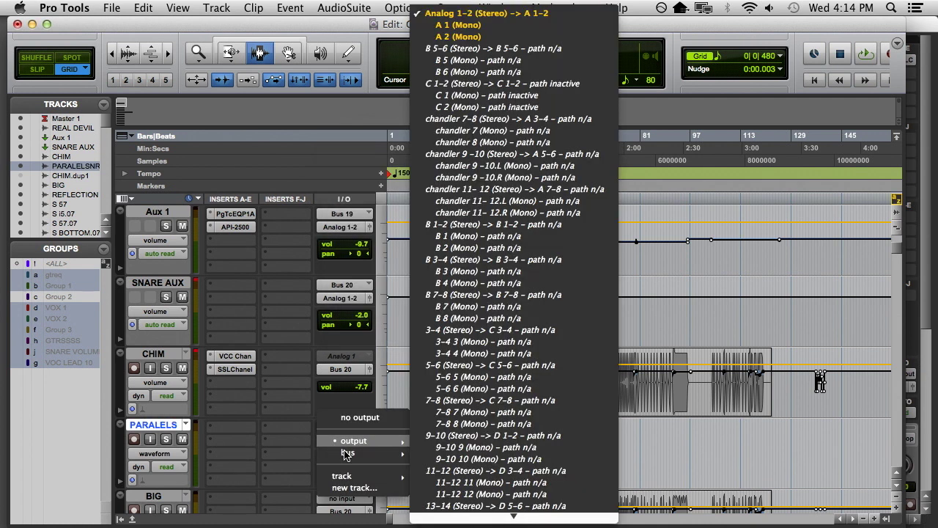
{"action": "mouse_move", "coordinate": [347, 454]}
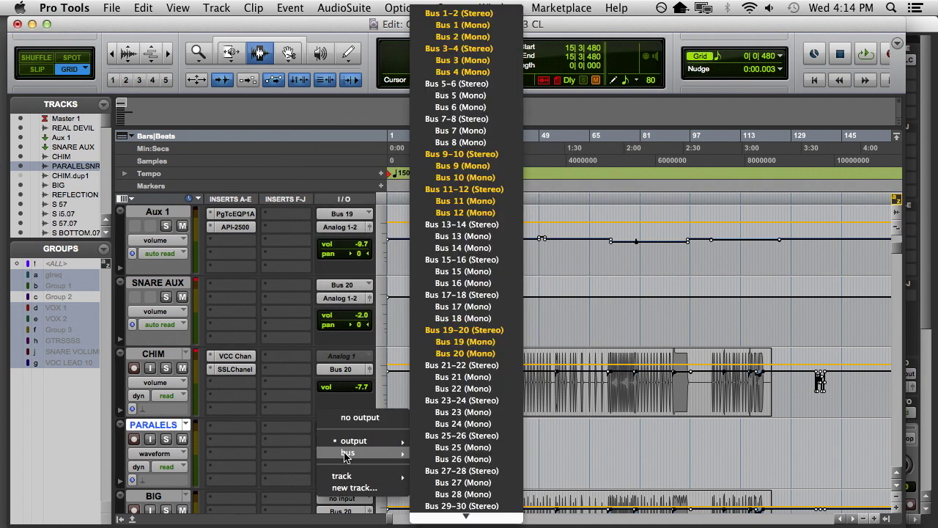
{"action": "left_click", "coordinate": [442, 355]}
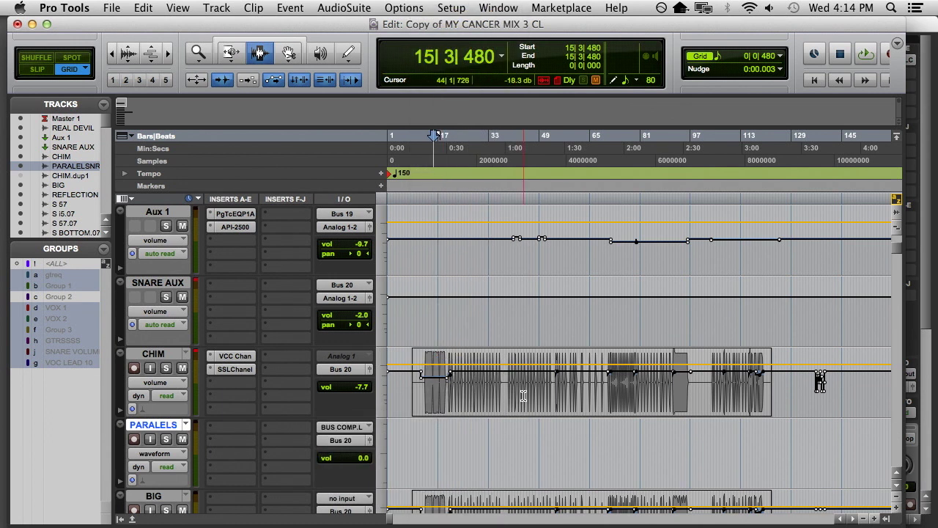
{"action": "key", "text": "ctrl+minus"}
Step: Copy the CHIM snare clip onto the PARALELS track
{"action": "key", "text": "F8"}
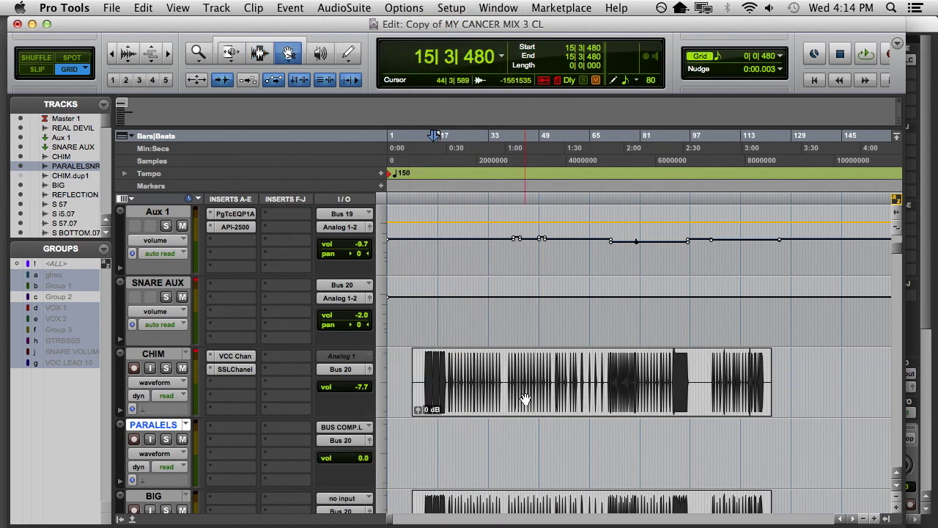
{"action": "left_click", "coordinate": [525, 399]}
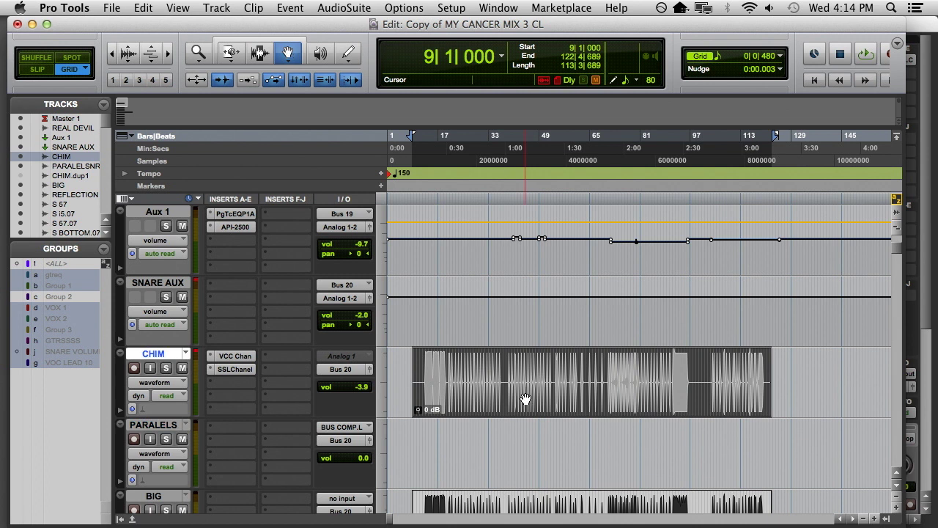
{"action": "left_click_drag", "start_coordinate": [525, 399], "coordinate": [530, 438]}
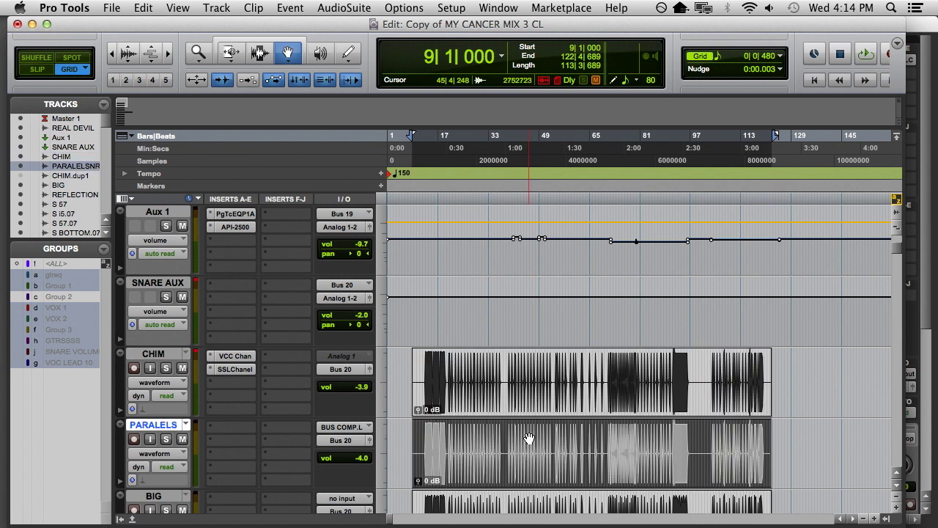
Step: Insert a UAD dbx 160 (mono) compressor on the parallel track's first insert
{"action": "left_click", "coordinate": [225, 448]}
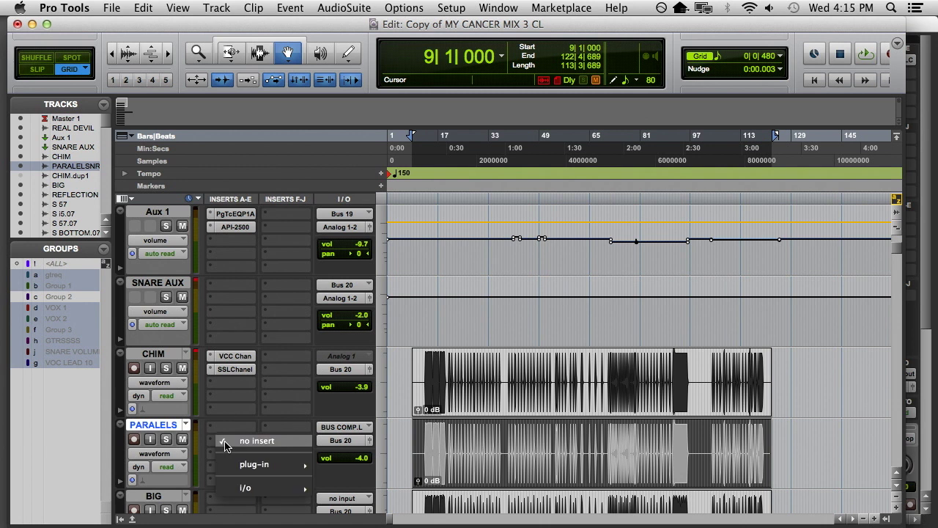
{"action": "mouse_move", "coordinate": [249, 464]}
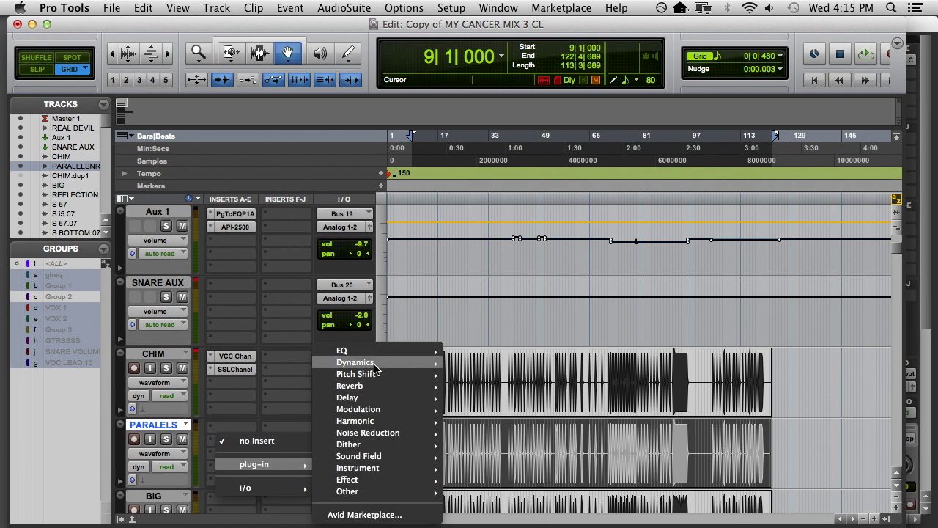
{"action": "mouse_move", "coordinate": [375, 369]}
{"action": "mouse_move", "coordinate": [565, 519]}
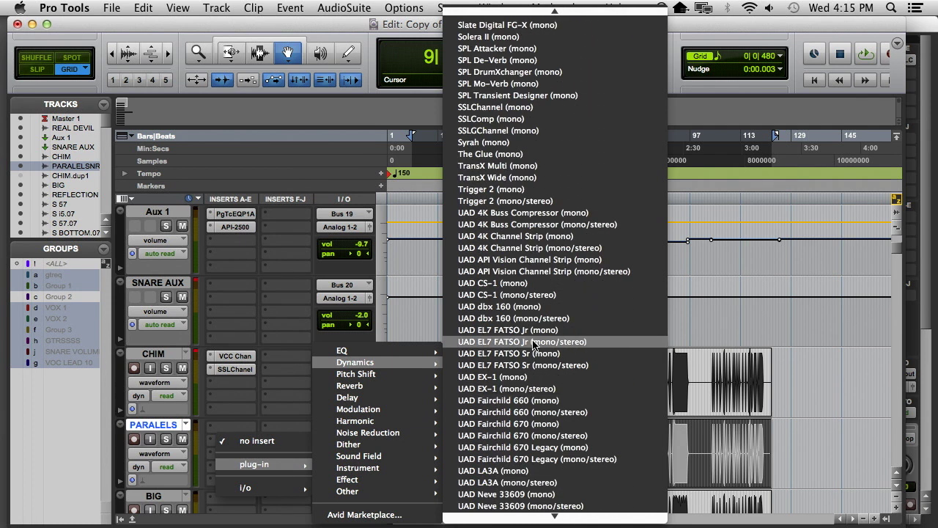
{"action": "left_click", "coordinate": [535, 306]}
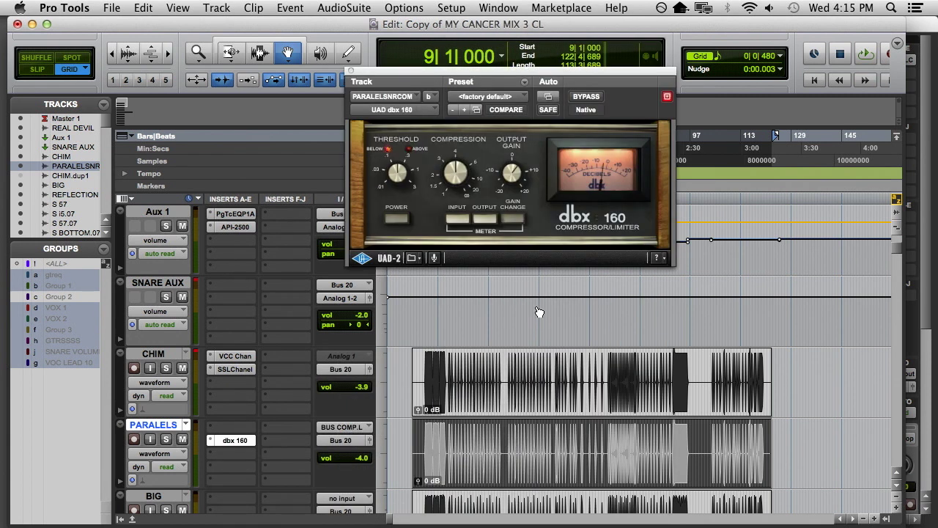
Step: Solo PARALELS and SNARE AUX, play the song, and adjust the dbx 160 compression
{"action": "left_click", "coordinate": [167, 439]}
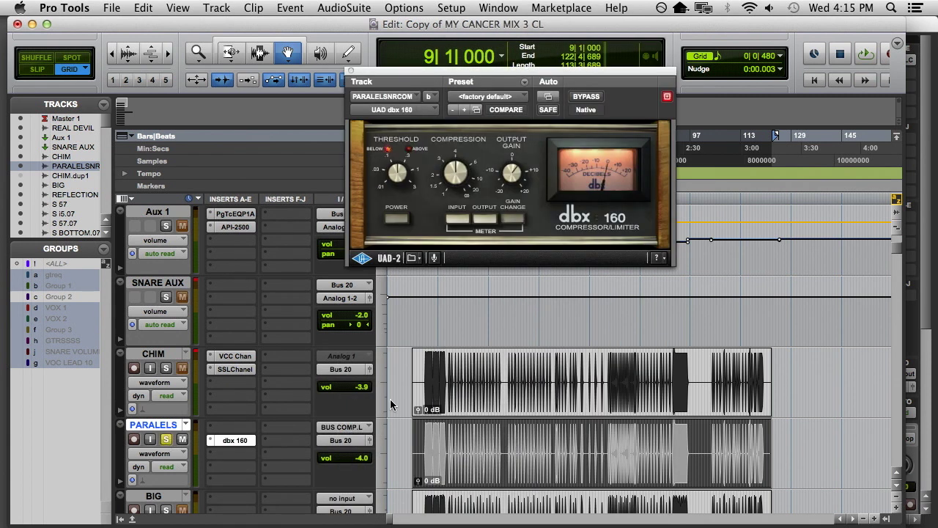
{"action": "key", "text": "space"}
{"action": "left_click", "coordinate": [431, 416]}
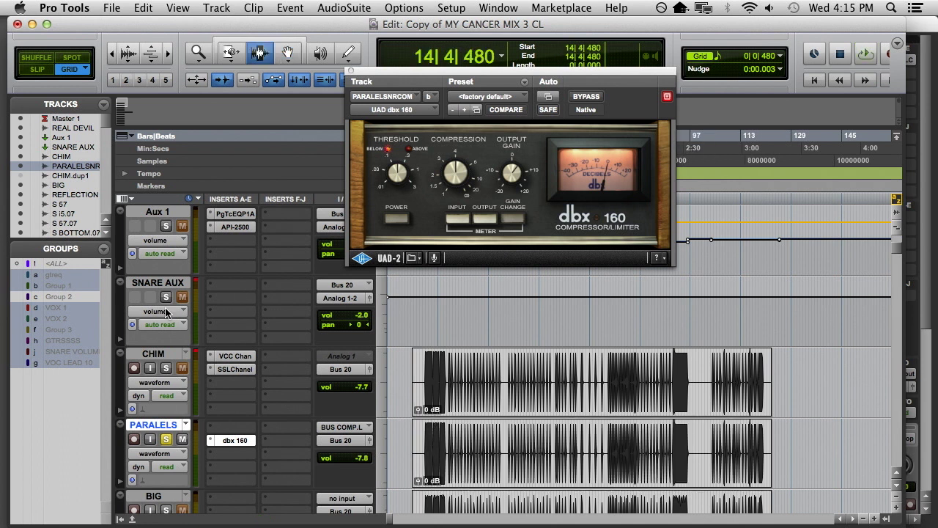
{"action": "left_click", "coordinate": [166, 297]}
{"action": "key", "text": "space"}
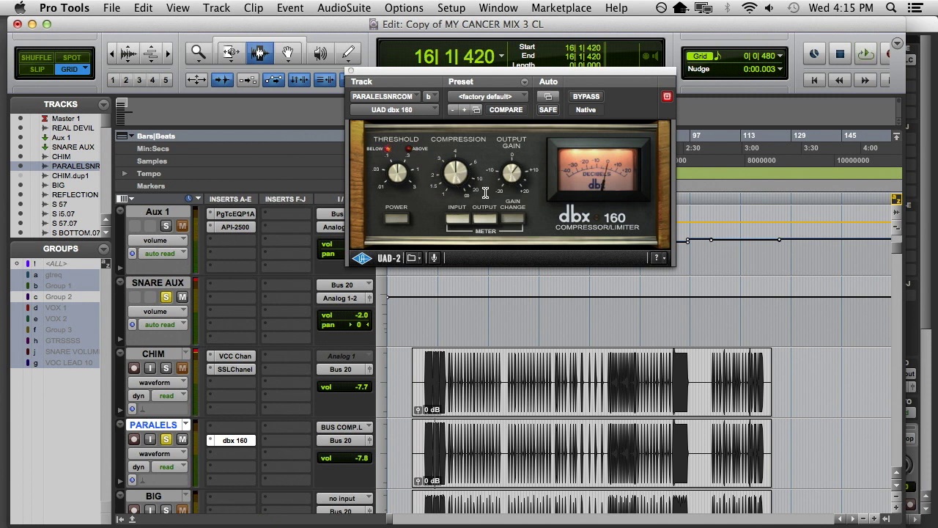
{"action": "key", "text": "space"}
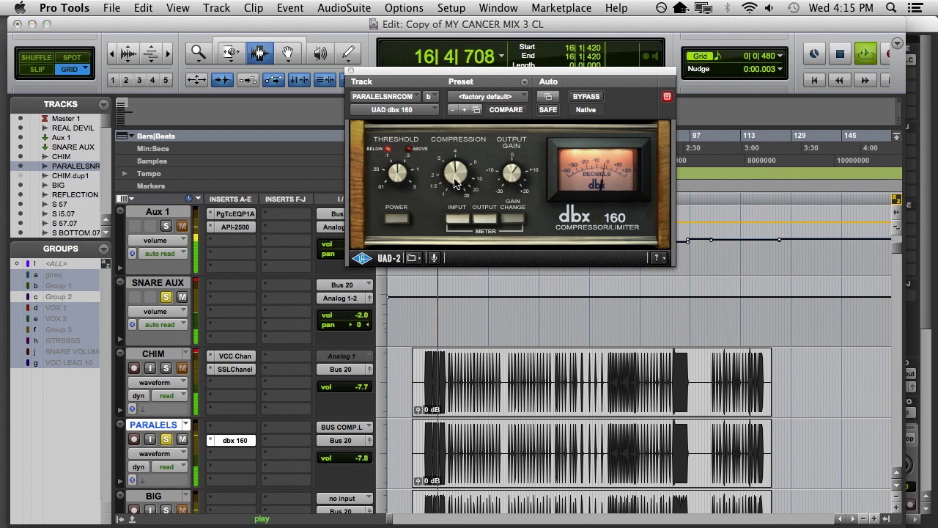
{"action": "left_click", "coordinate": [454, 182]}
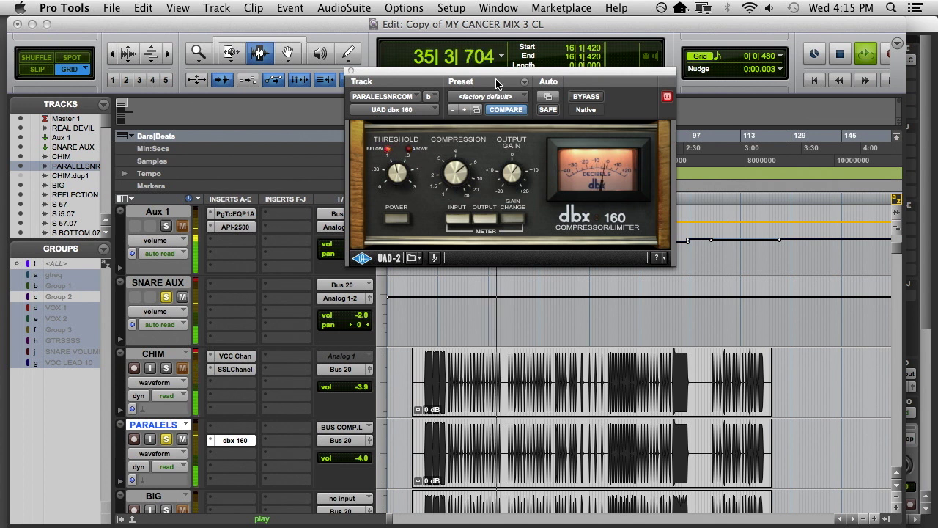
Step: Bypass the dbx 160, stop playback, and move the play position to bar 23
{"action": "left_click", "coordinate": [585, 96]}
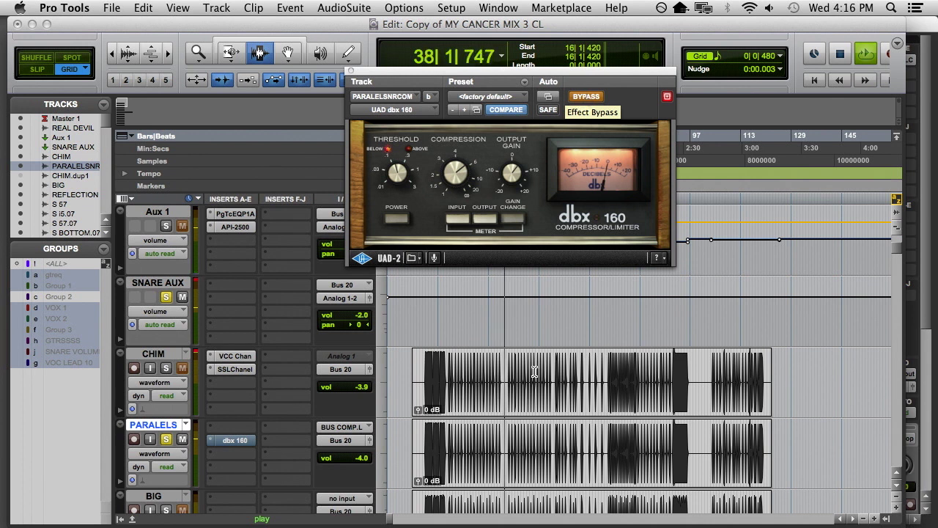
{"action": "key", "text": "space"}
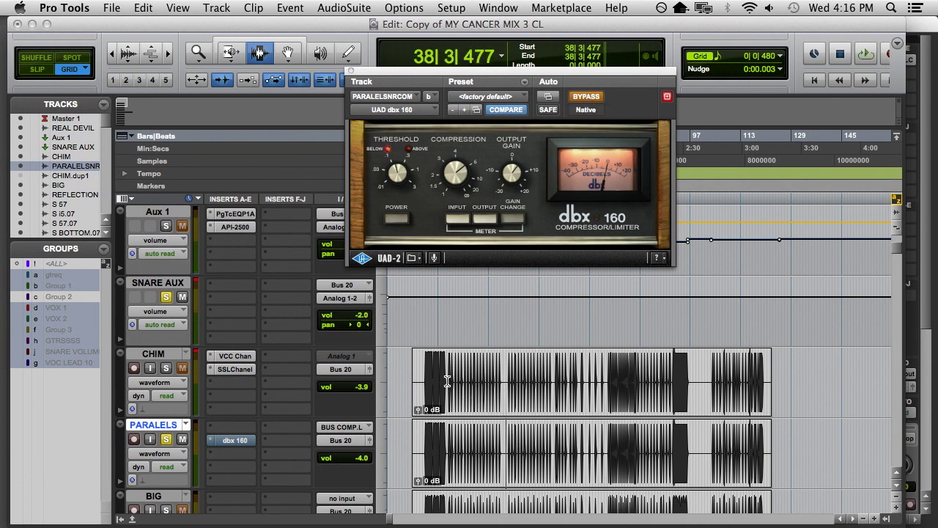
{"action": "left_click", "coordinate": [447, 381]}
{"action": "left_click", "coordinate": [433, 381]}
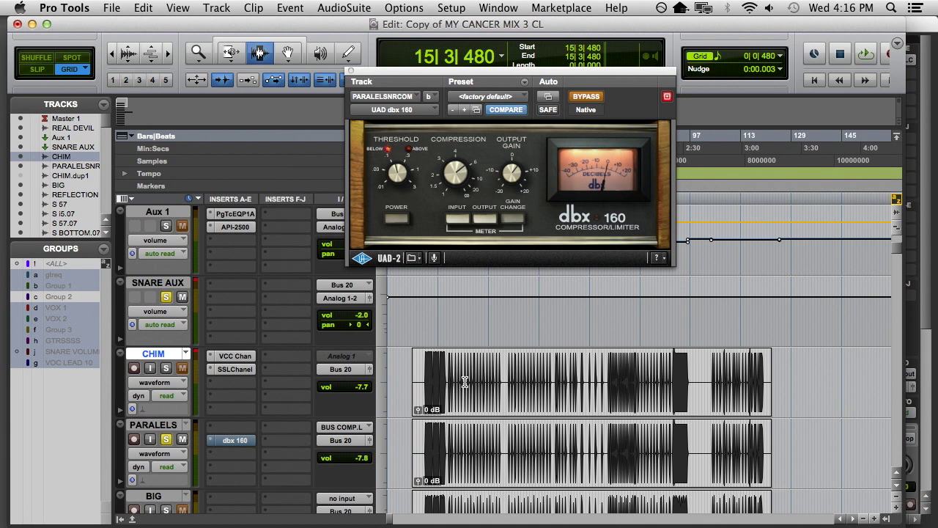
{"action": "left_click", "coordinate": [456, 381]}
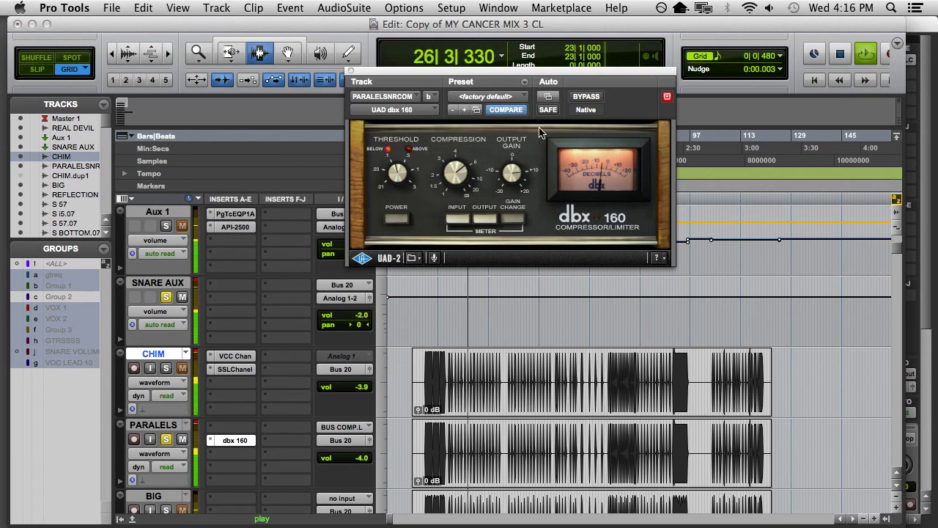
Step: Compare the dbx 160 bypassed versus active, then unsolo the parallel snare track
{"action": "left_click", "coordinate": [593, 99]}
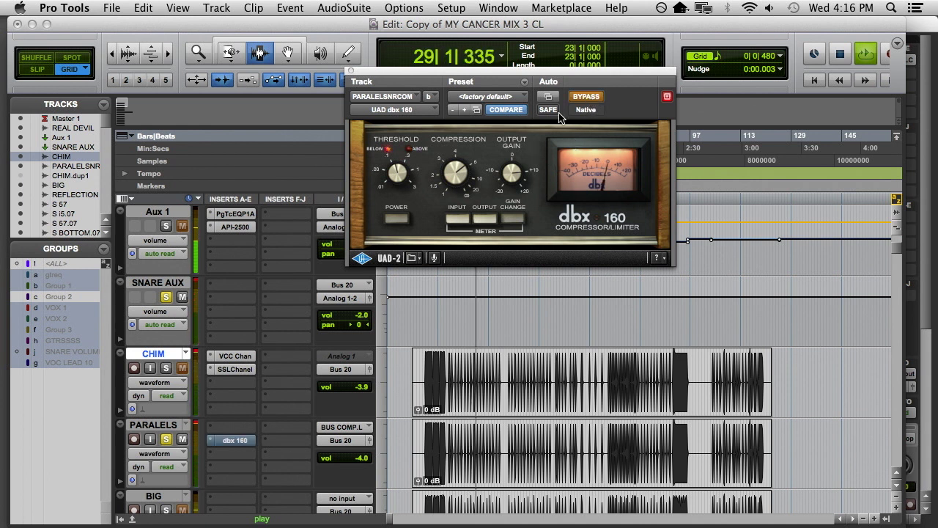
{"action": "left_click", "coordinate": [590, 99]}
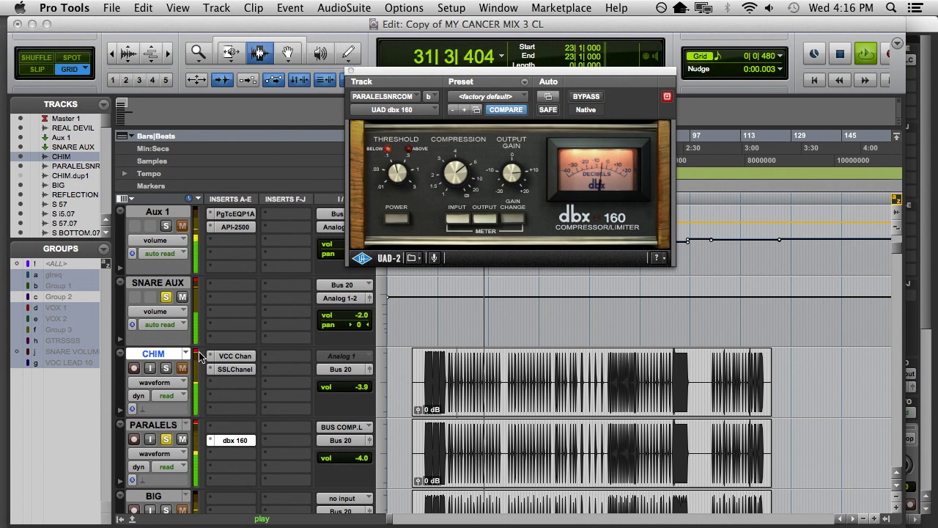
{"action": "left_click", "coordinate": [167, 368]}
{"action": "left_click", "coordinate": [166, 440]}
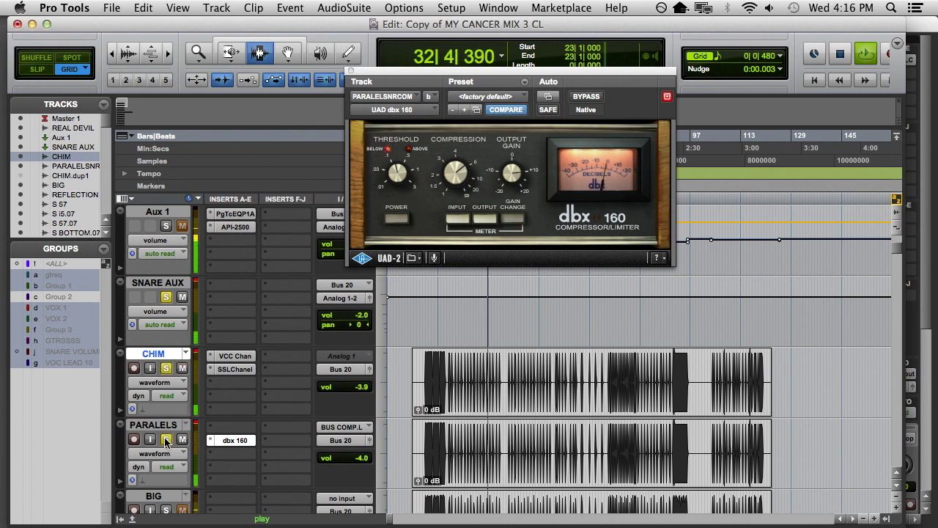
{"action": "left_click", "coordinate": [166, 439]}
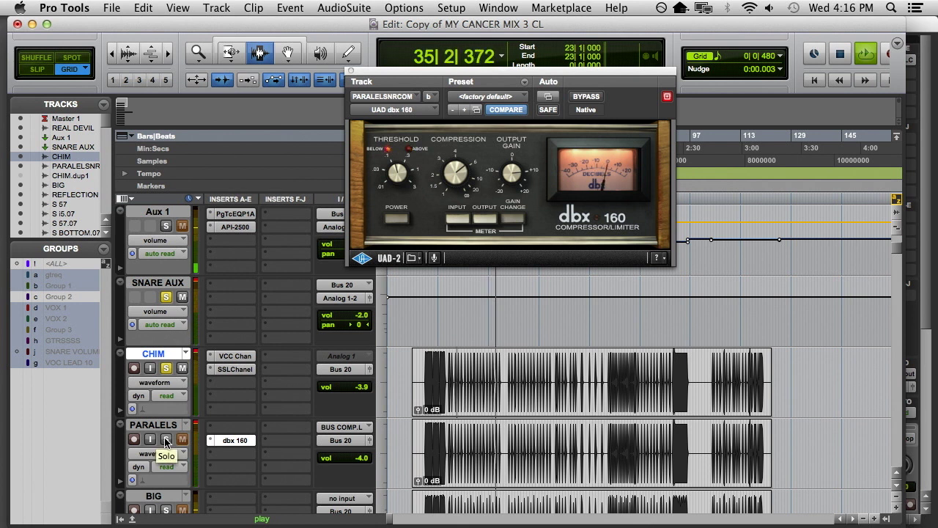
{"action": "key", "text": "ctrl+minus"}
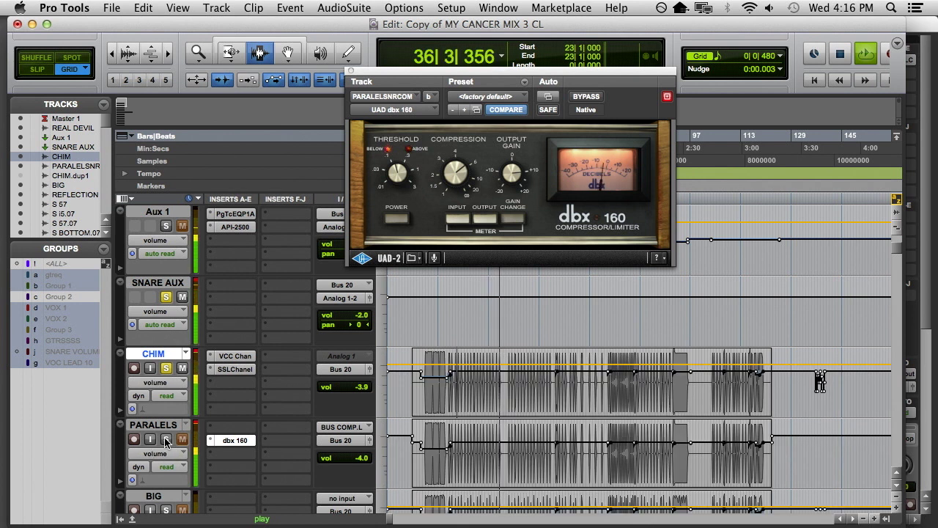
Step: Solo PARALELS and delete all of its volume automation across the song
{"action": "left_click", "coordinate": [167, 439]}
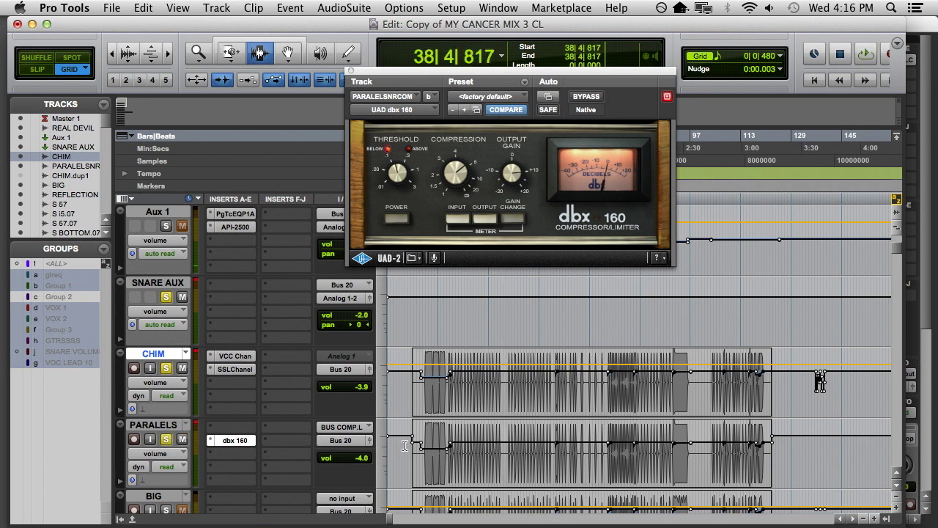
{"action": "left_click_drag", "start_coordinate": [406, 453], "coordinate": [819, 470]}
{"action": "key", "text": "Delete"}
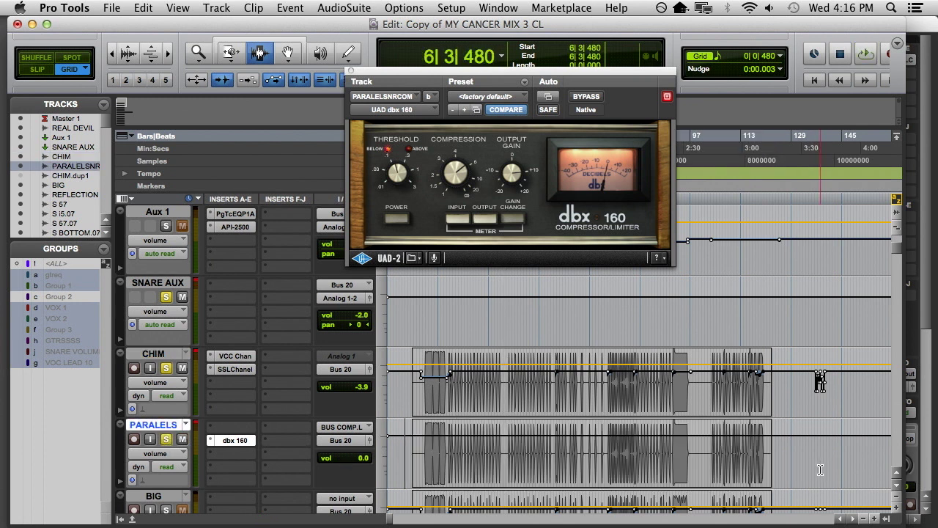
Step: Play from bar 23 and lower the PARALELS volume to -11.7 dB, checking solo on and off
{"action": "left_click", "coordinate": [456, 434]}
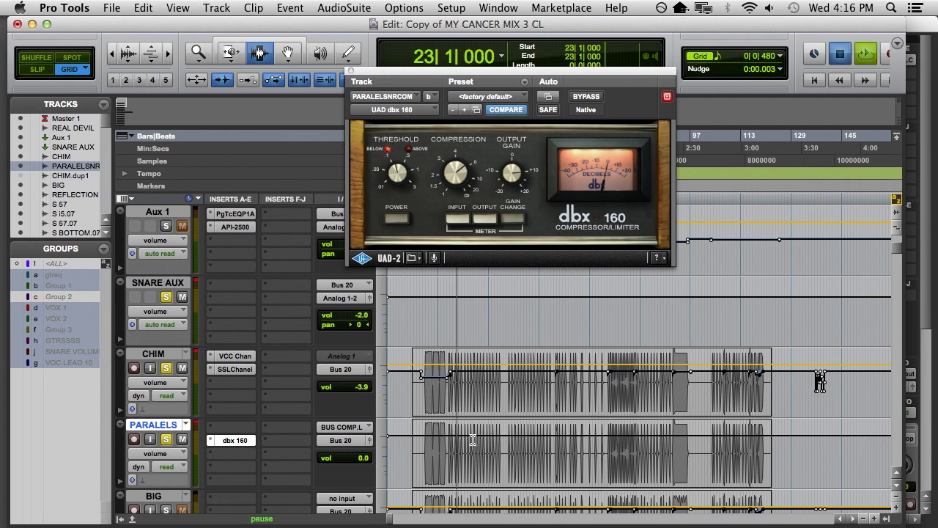
{"action": "key", "text": "space"}
{"action": "key", "text": "F6"}
{"action": "left_click_drag", "start_coordinate": [807, 466], "coordinate": [807, 477]}
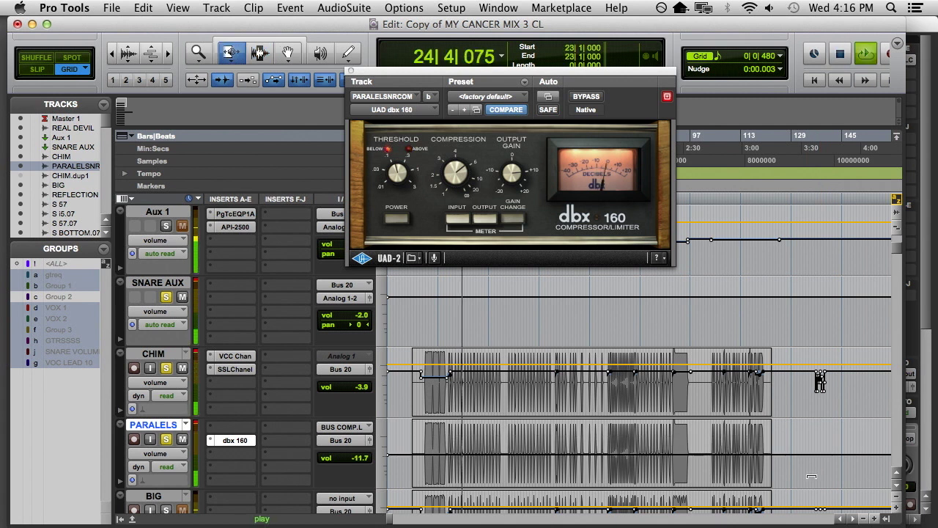
{"action": "left_click", "coordinate": [165, 439]}
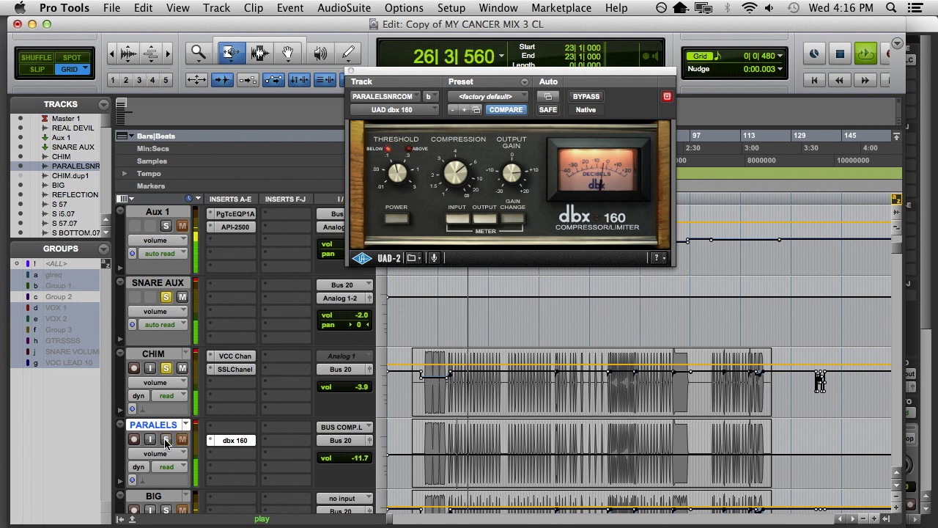
{"action": "left_click", "coordinate": [166, 440]}
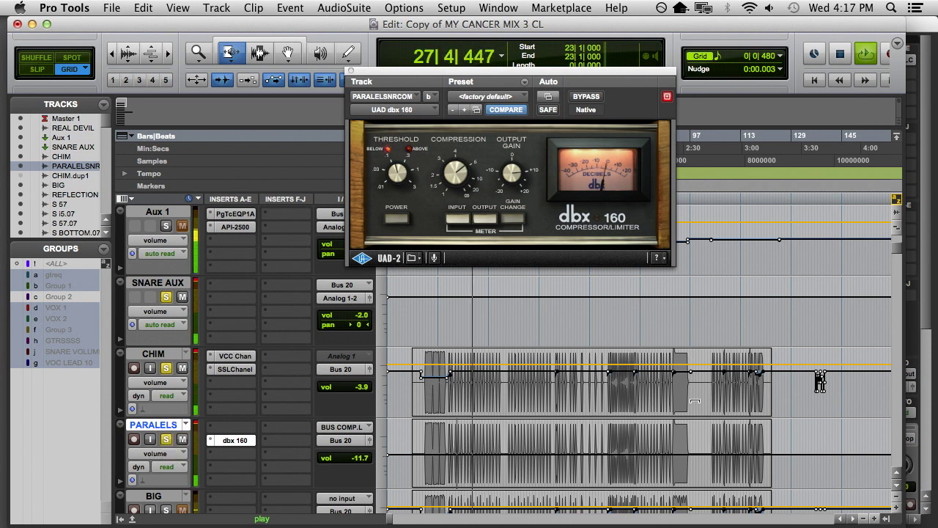
{"action": "left_click", "coordinate": [166, 368]}
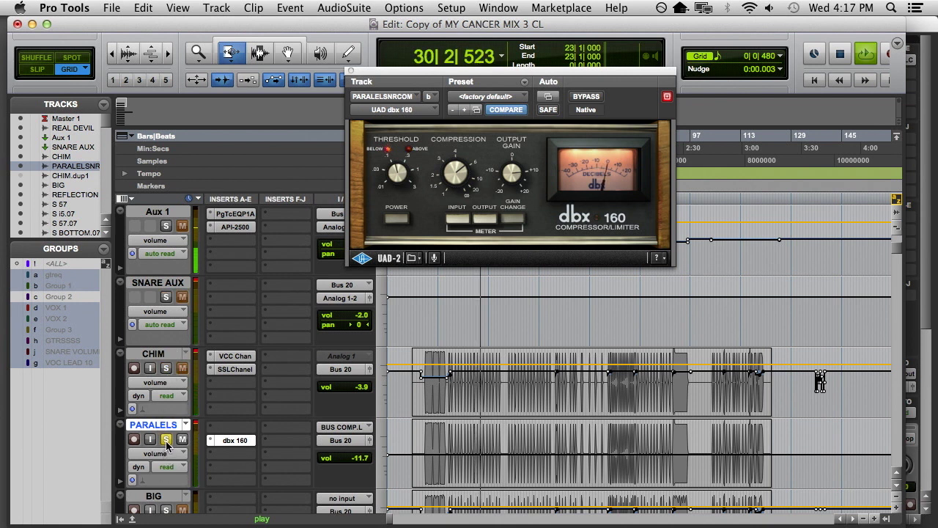
Step: Unsolo PARALELS, play from bar 16, and toggle its mute to compare the blend
{"action": "left_click", "coordinate": [166, 439]}
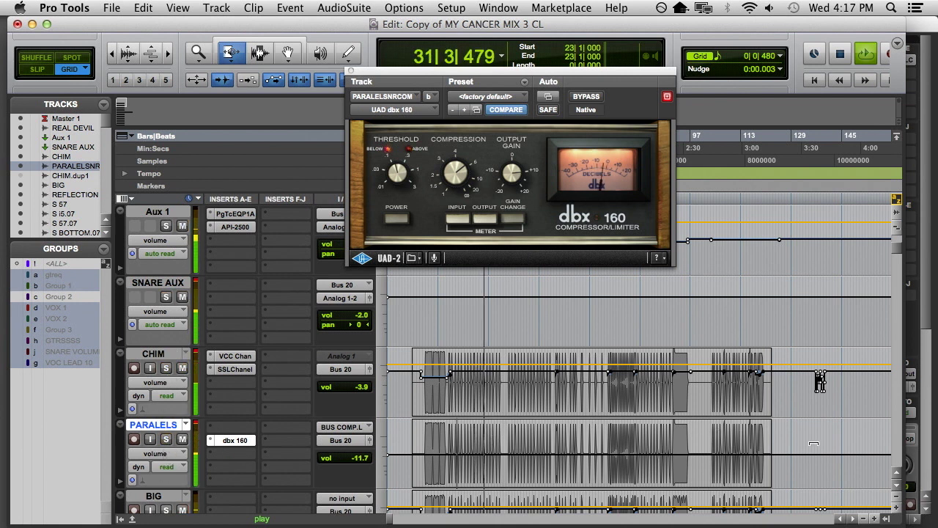
{"action": "key", "text": "F7"}
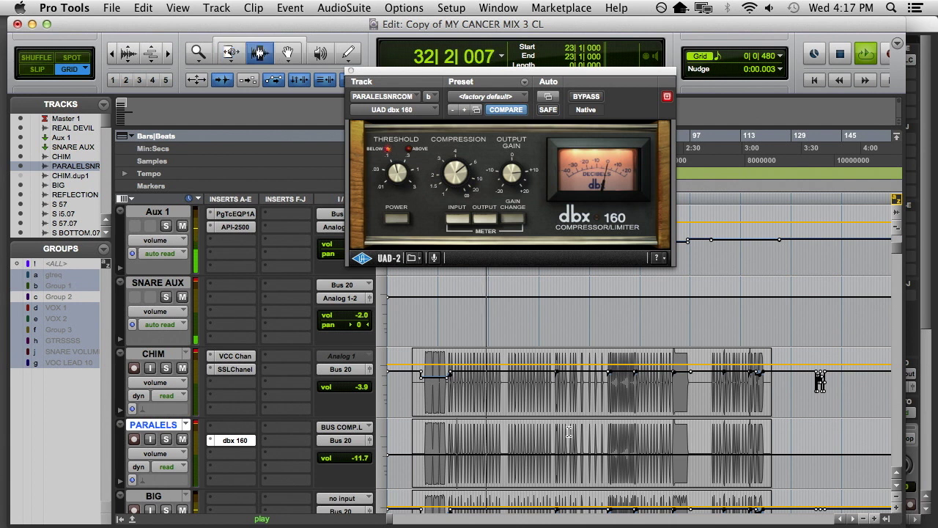
{"action": "left_click", "coordinate": [434, 447]}
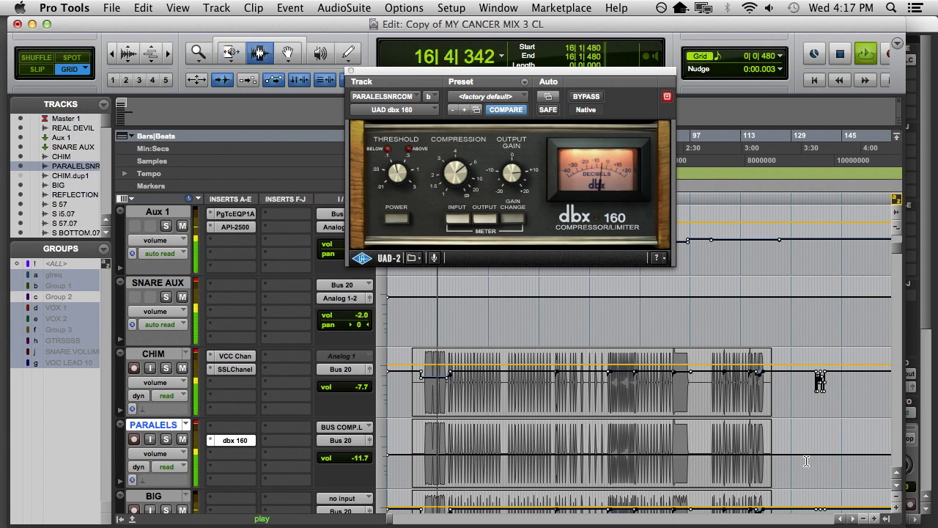
{"action": "key", "text": "F6"}
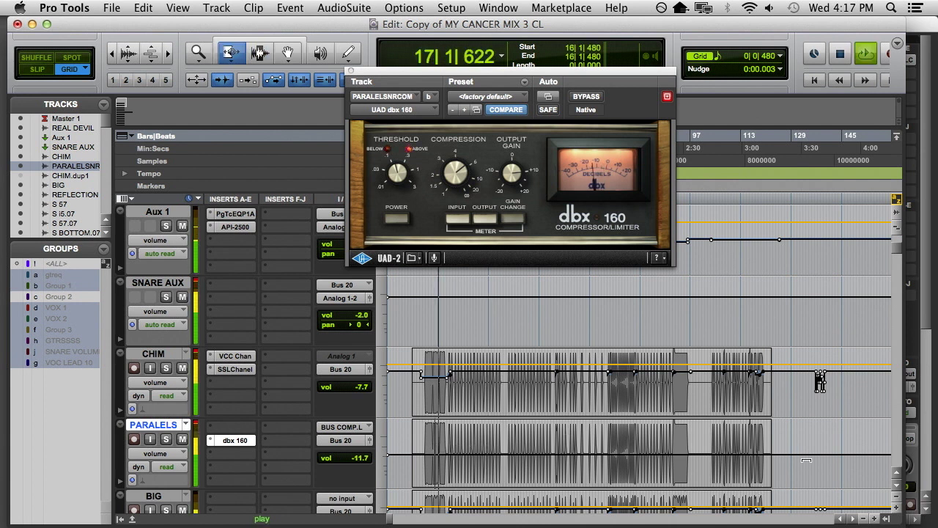
{"action": "left_click", "coordinate": [182, 439]}
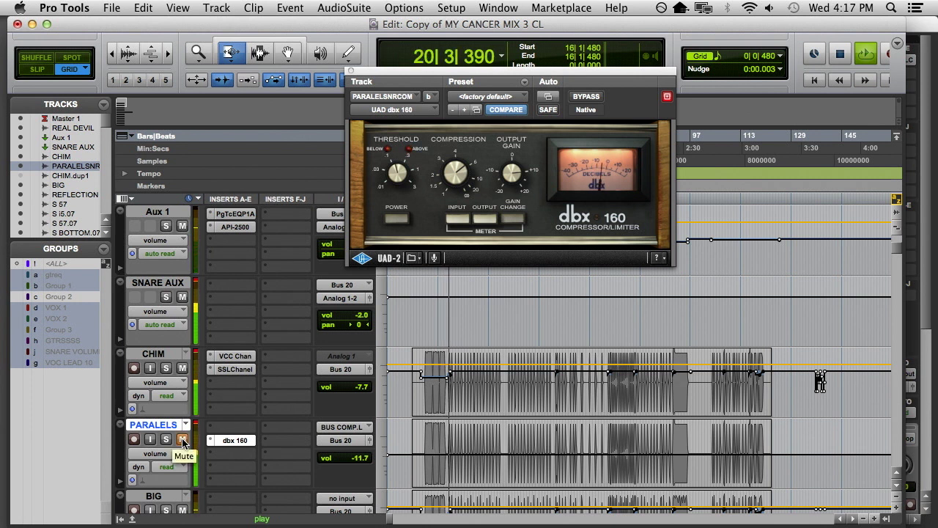
{"action": "left_click", "coordinate": [182, 440]}
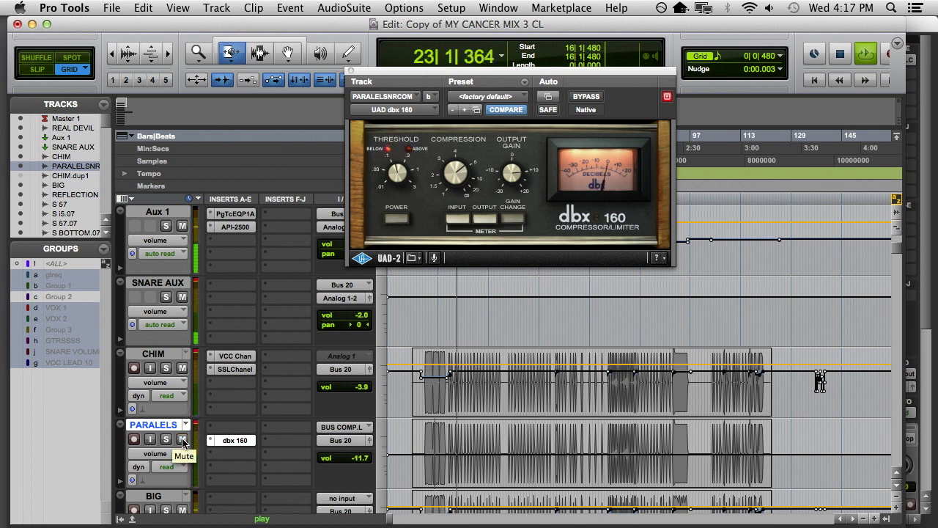
{"action": "left_click", "coordinate": [182, 440]}
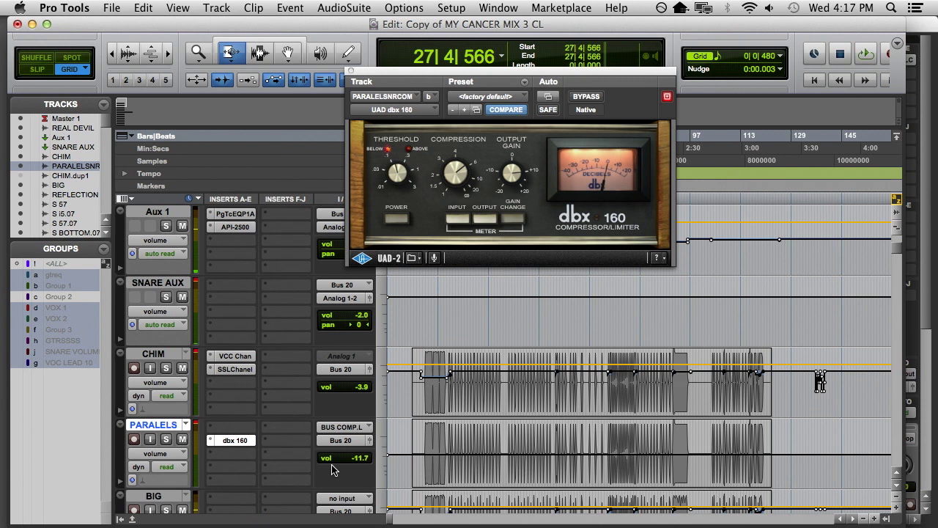
{"action": "key", "text": "F7"}
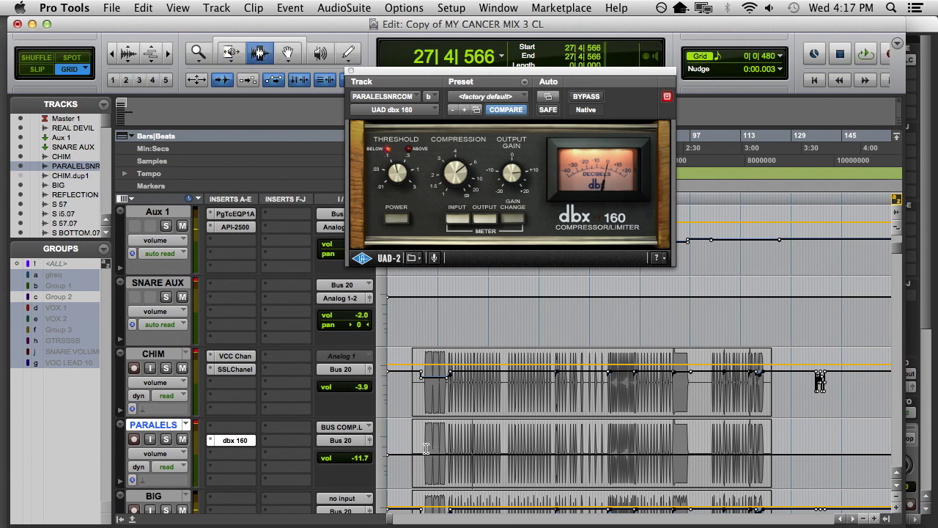
{"action": "key", "text": "space"}
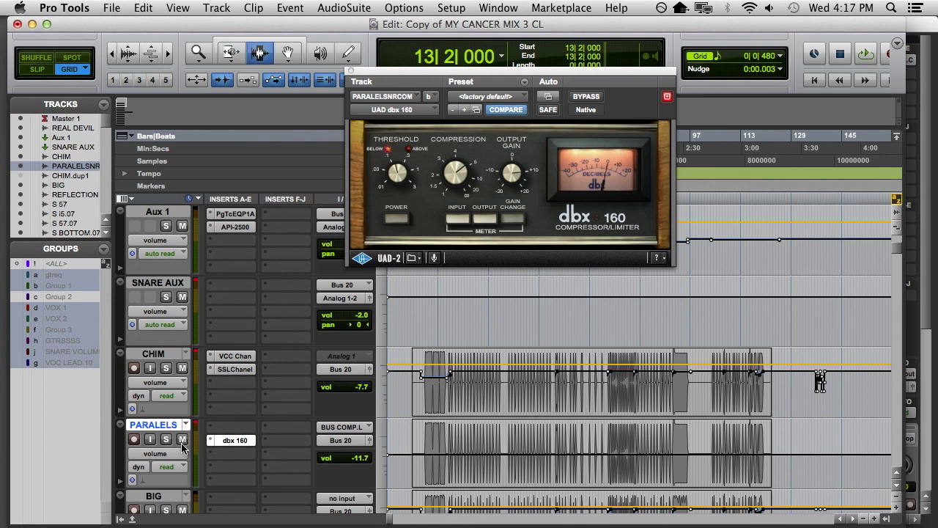
{"action": "key", "text": "space"}
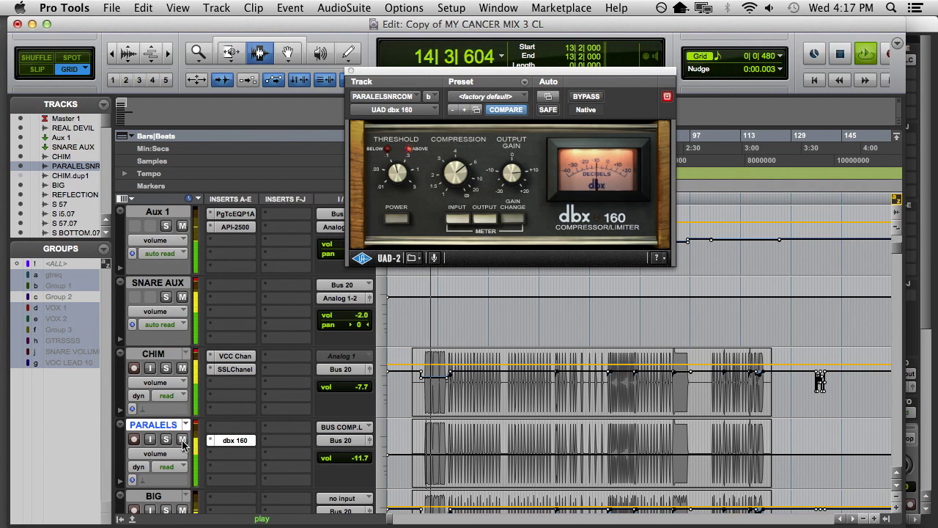
{"action": "left_click", "coordinate": [182, 439]}
{"action": "left_click", "coordinate": [182, 439]}
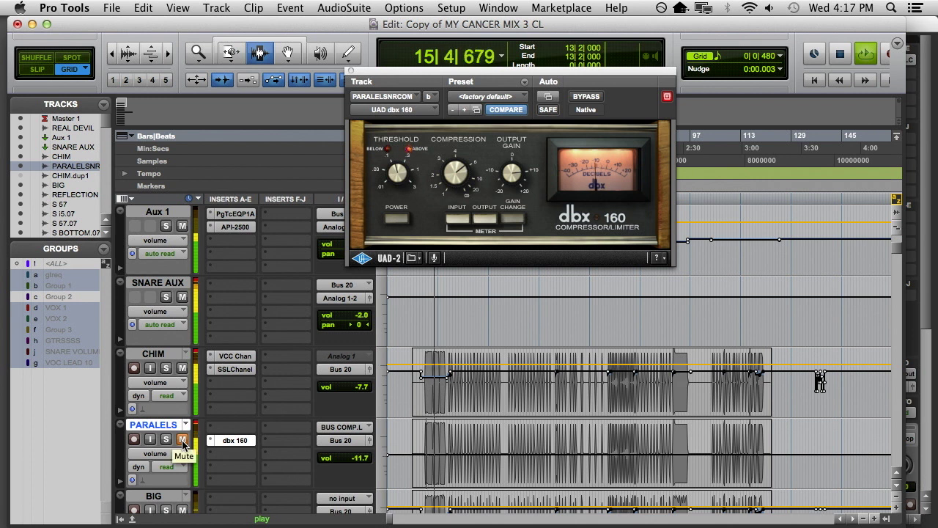
{"action": "left_click", "coordinate": [182, 439]}
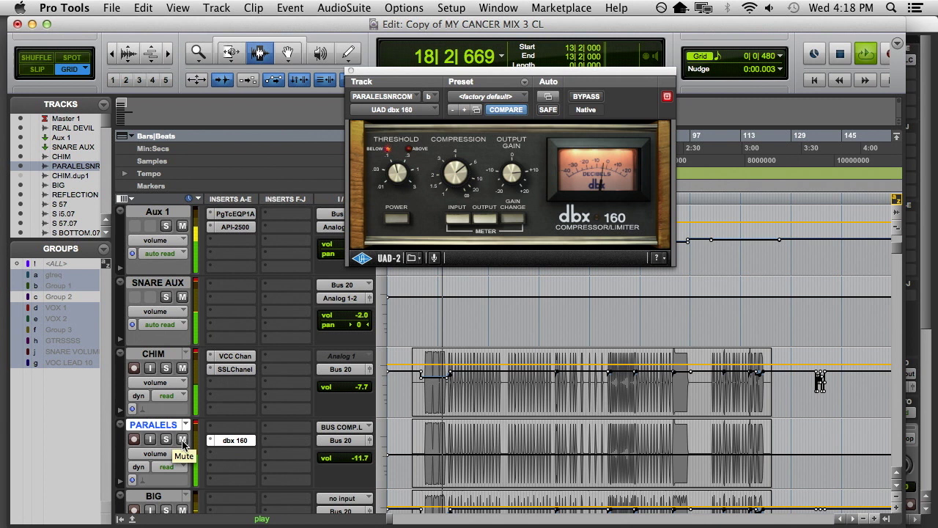
{"action": "left_click", "coordinate": [183, 439]}
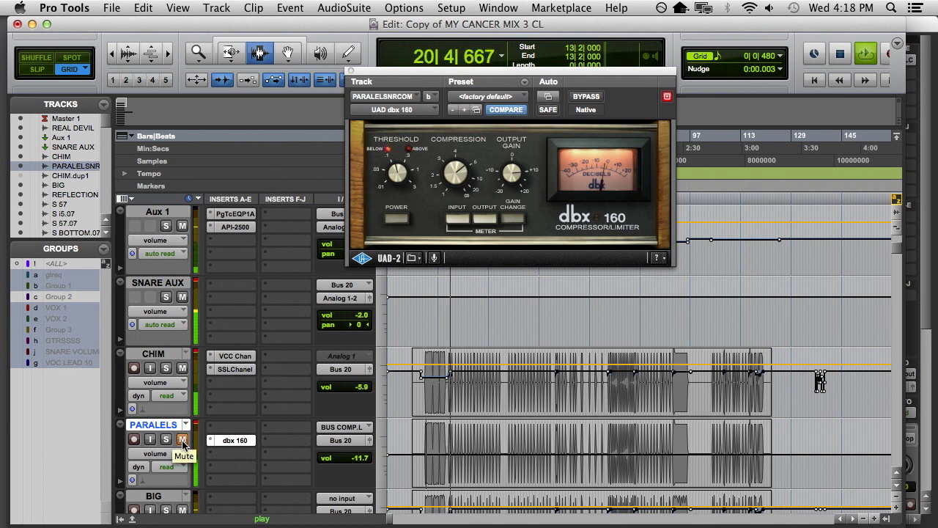
{"action": "left_click", "coordinate": [182, 440]}
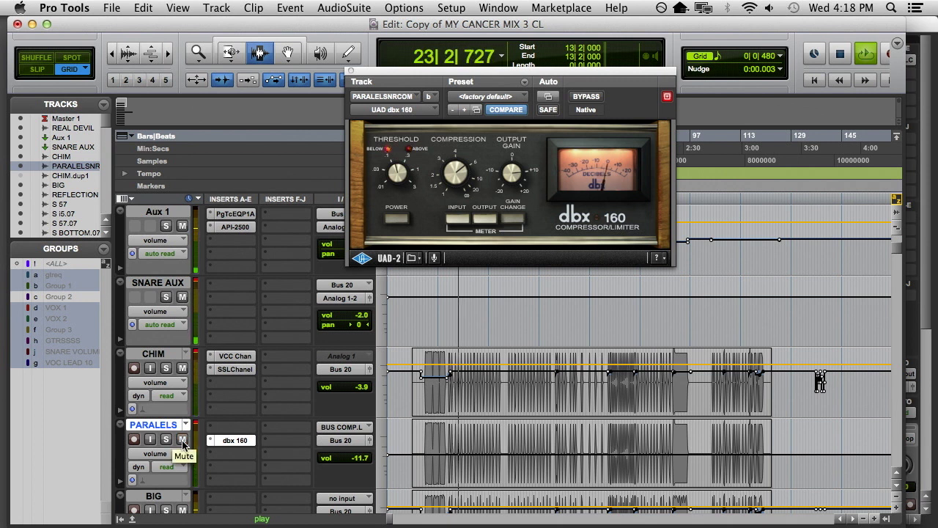
{"action": "left_click", "coordinate": [182, 440]}
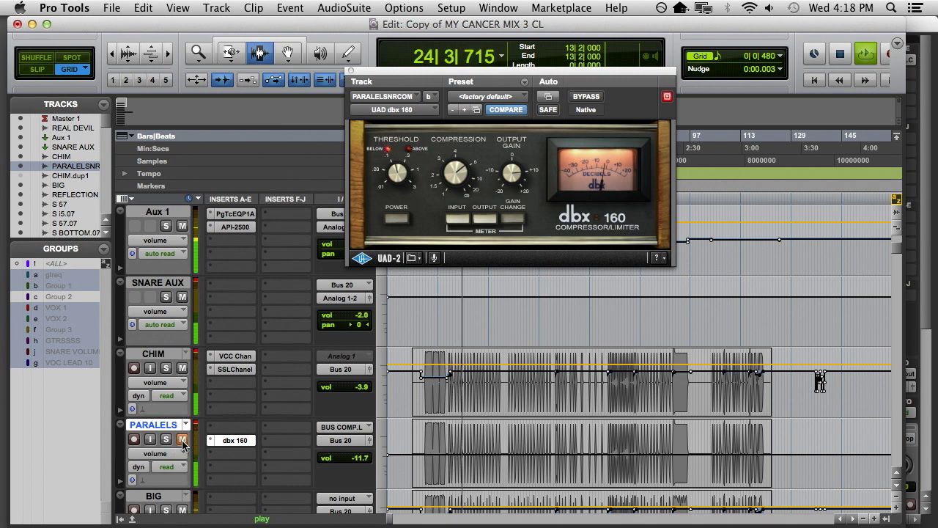
{"action": "left_click", "coordinate": [183, 440]}
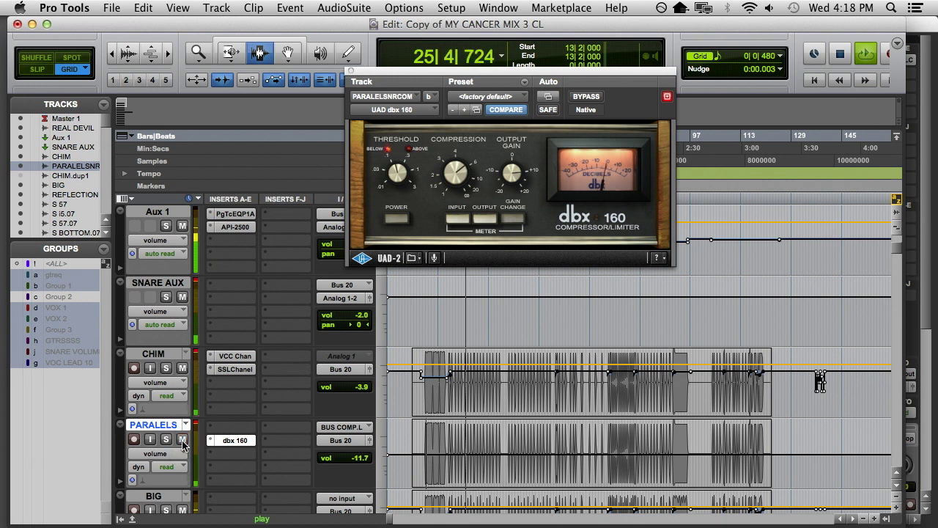
{"action": "key", "text": "space"}
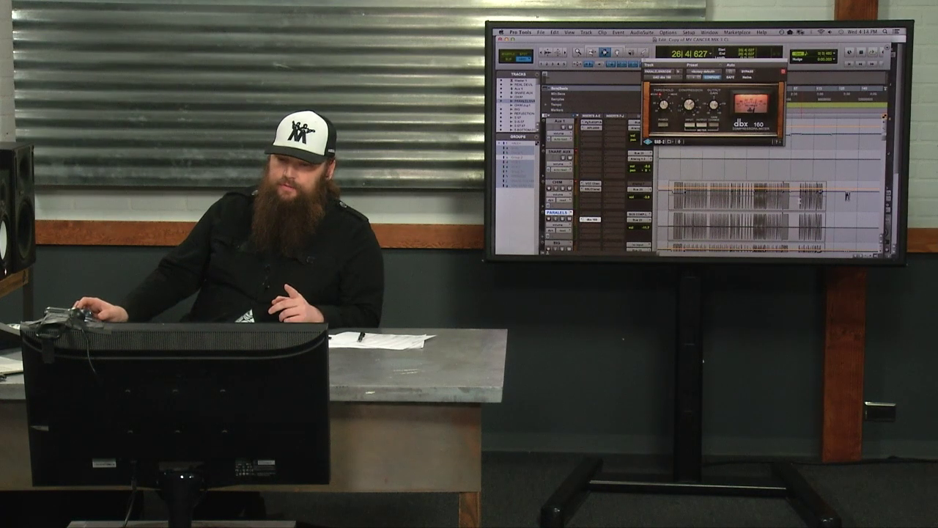
{"action": "scroll", "coordinate": [846, 196], "scroll_direction": "down", "scroll_amount": 2}
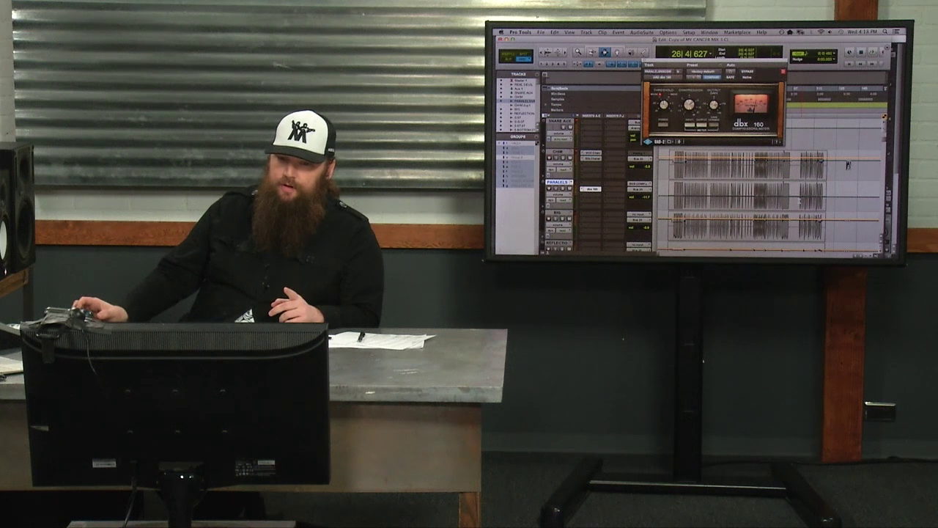